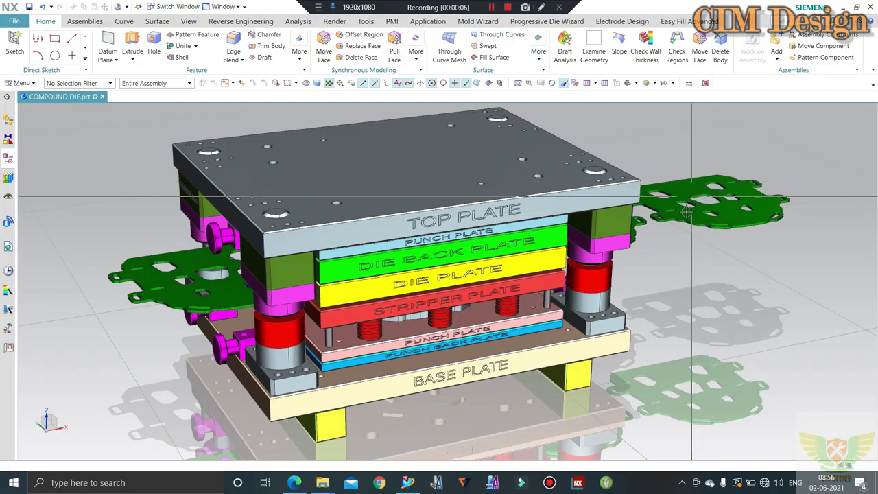
Step: Zoom and orbit the die to look from above, then fit the whole assembly in view
scroll(687, 212, down, 3)
scroll(591, 196, up, 2)
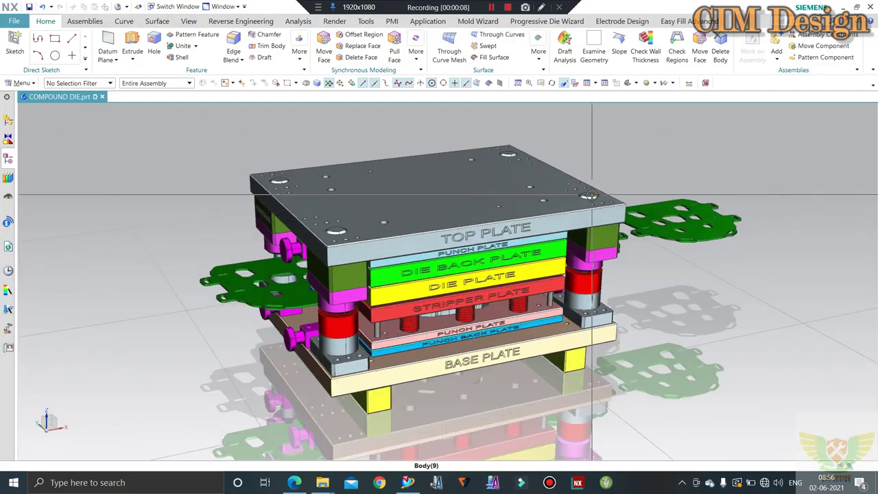
scroll(591, 196, up, 1)
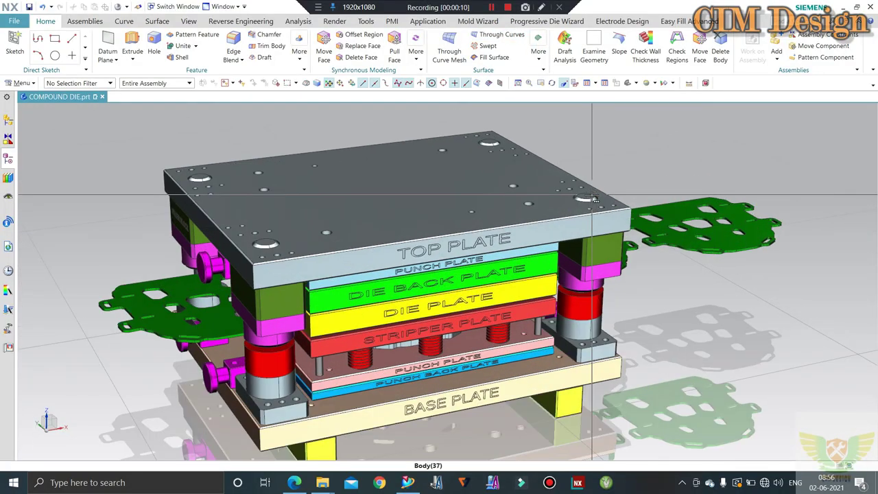
scroll(592, 198, down, 1)
mouse_move(592, 197)
middle_down()
mouse_move(539, 129)
mouse_move(663, 255)
mouse_move(645, 179)
middle_up()
scroll(645, 179, up, 3)
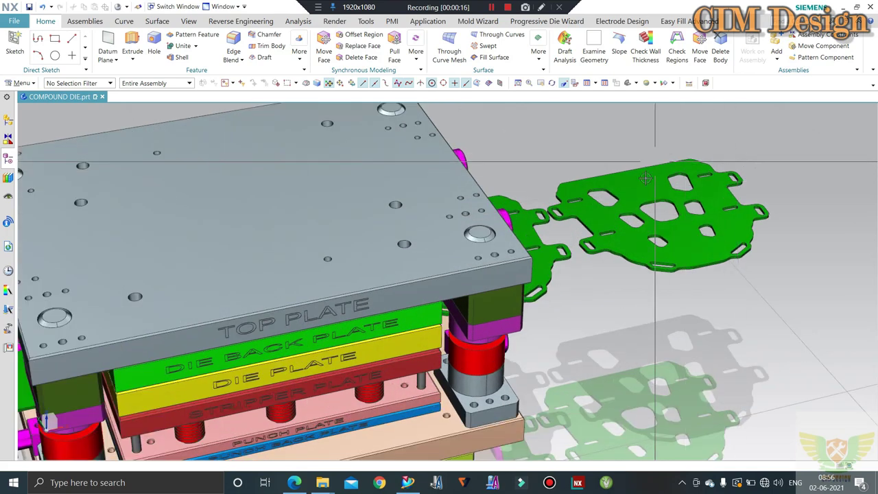
scroll(646, 178, up, 2)
scroll(506, 210, down, 2)
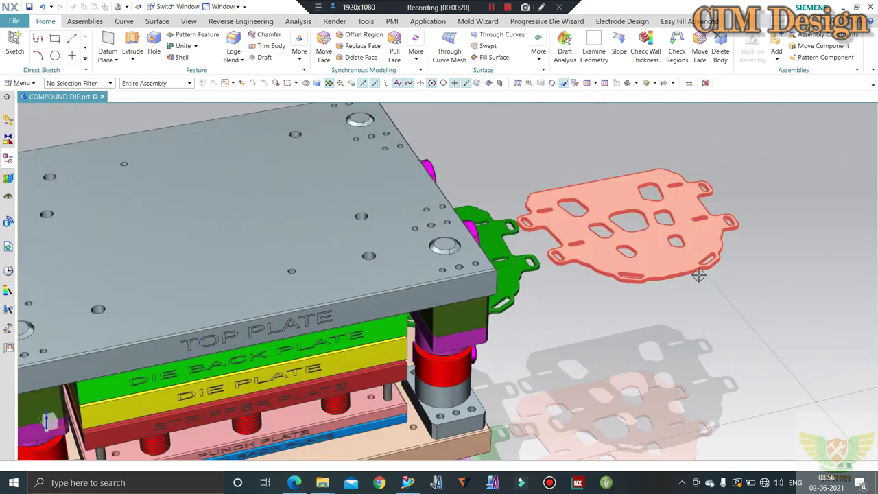
key(ctrl+f)
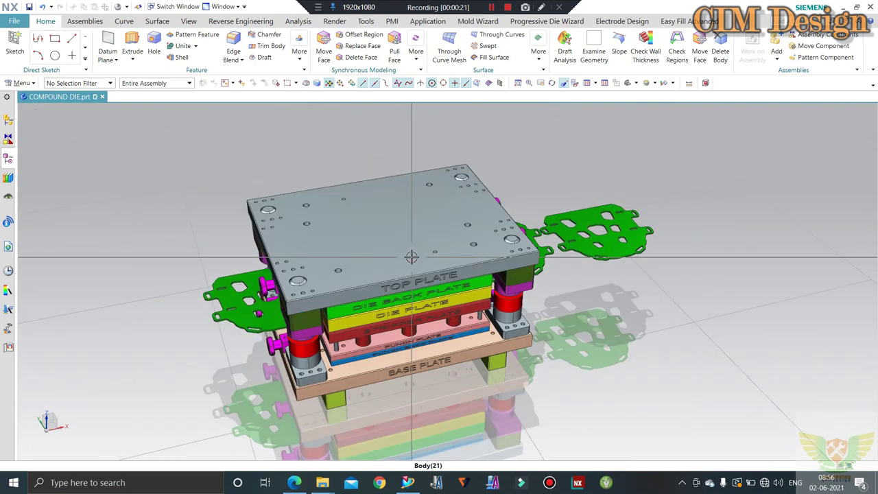
middle_drag(413, 245, 412, 245)
scroll(344, 227, up, 2)
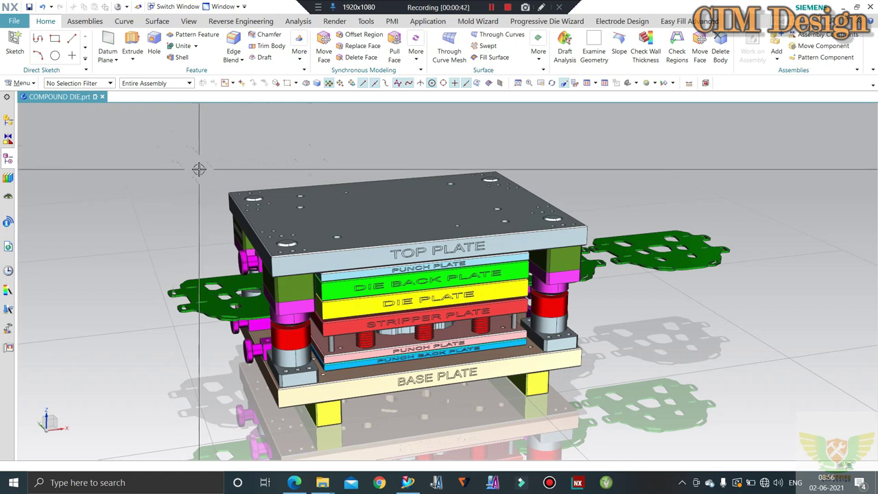
Step: Tilt and shift the view, briefly select the top plate, then snap to the front view
middle_drag(196, 171, 216, 179)
scroll(220, 181, up, 2)
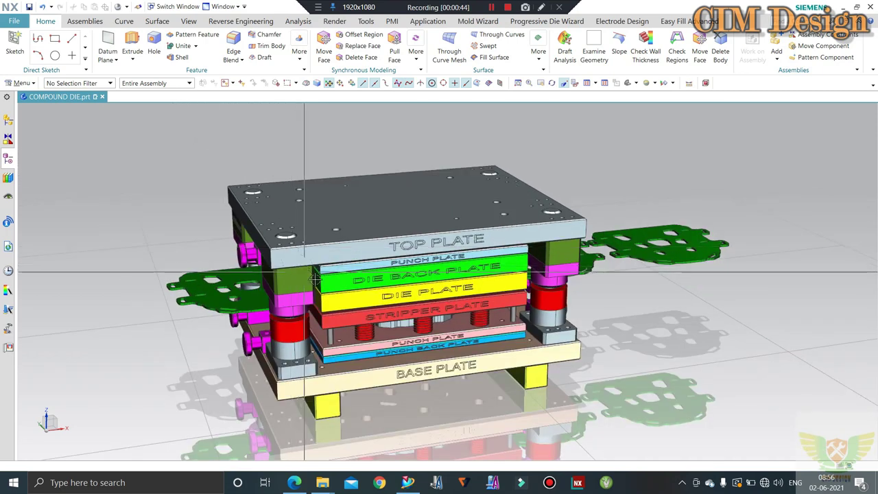
shift+middle_drag(222, 173, 188, 150)
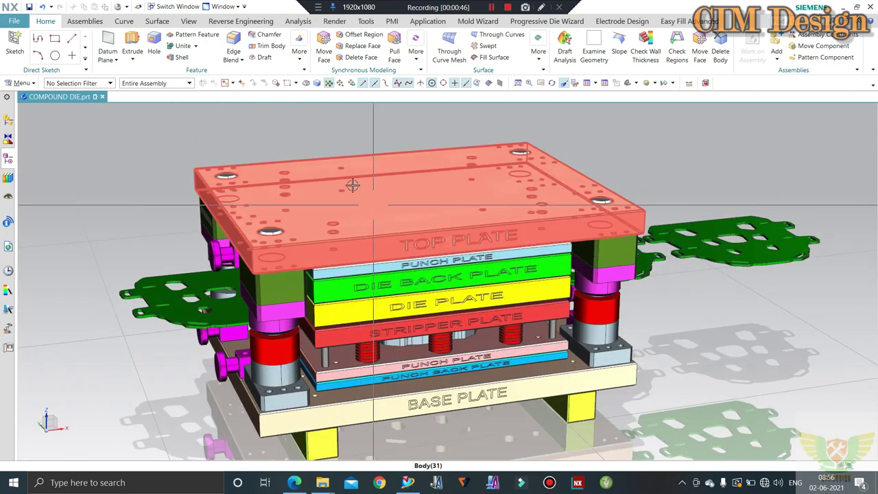
click(279, 171)
key(Escape)
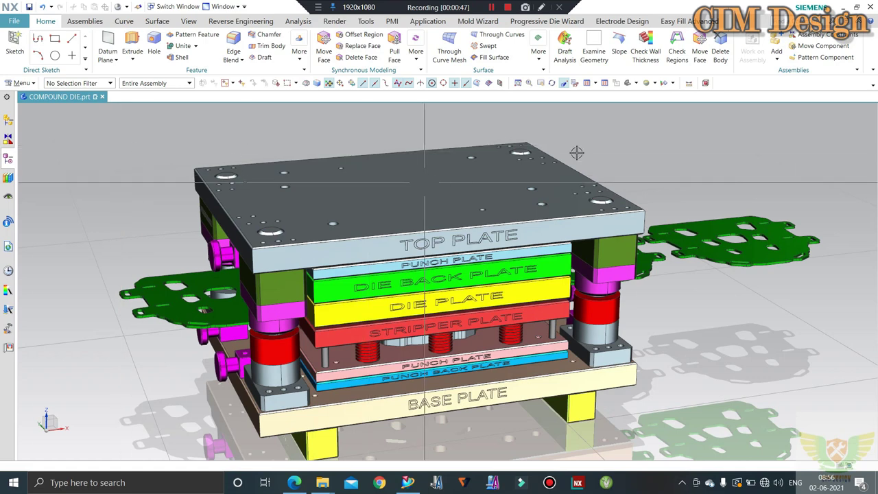
scroll(699, 163, down, 2)
middle_drag(692, 141, 698, 156)
key(F8)
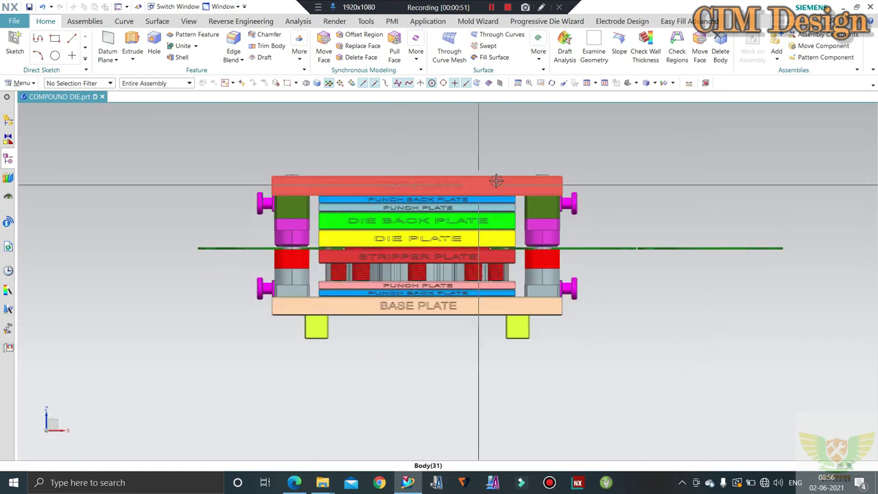
mouse_move(494, 177)
middle_down()
mouse_move(434, 272)
mouse_move(463, 251)
middle_up()
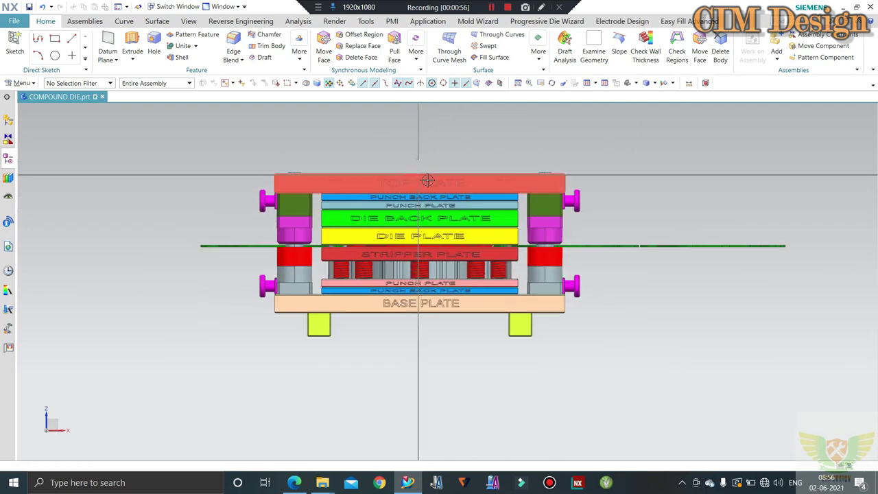
middle_drag(417, 156, 431, 187)
key(ctrl+alt+f)
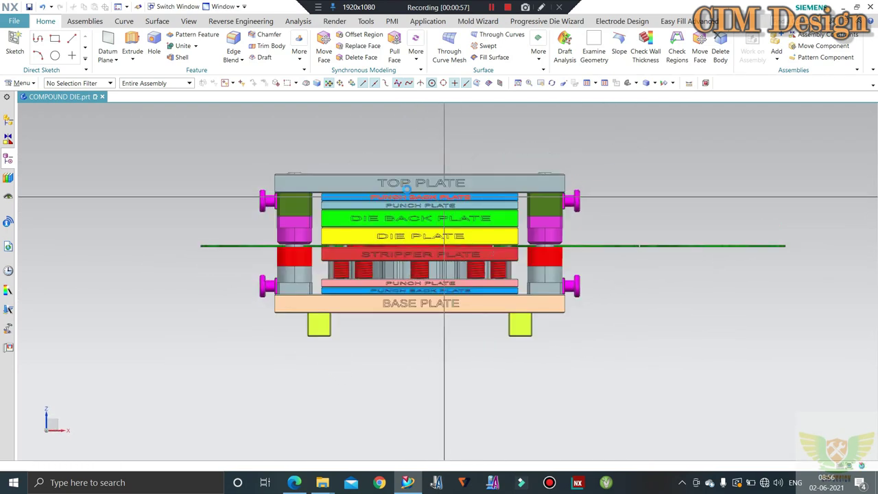
Step: Orbit out of the front view and zoom in and out to examine the die
scroll(442, 178, up, 1)
scroll(439, 155, up, 1)
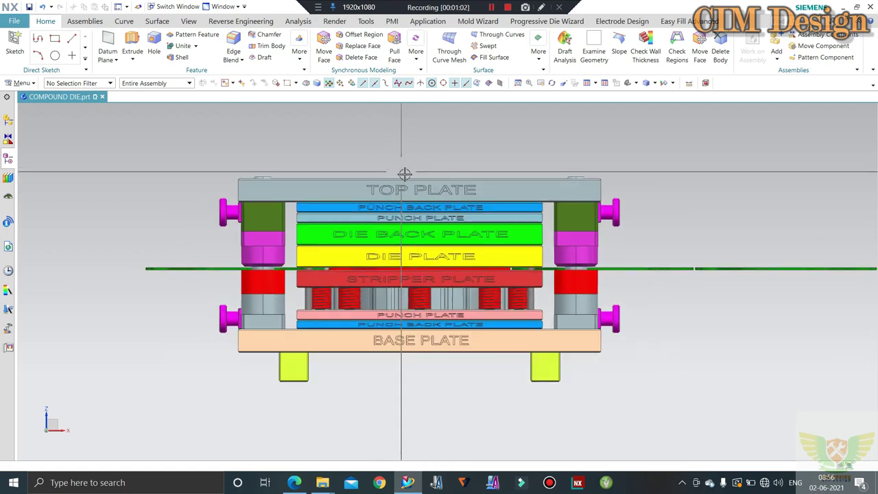
mouse_move(430, 186)
middle_down()
mouse_move(411, 179)
mouse_move(399, 196)
middle_up()
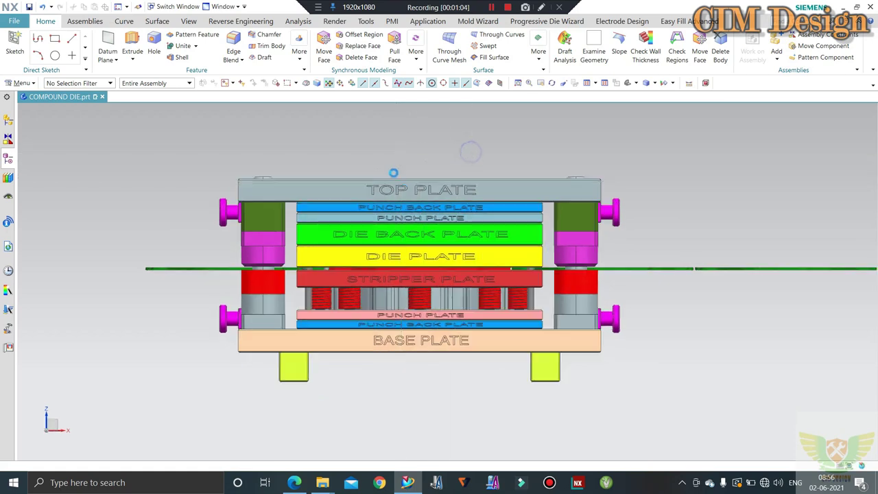
scroll(400, 199, up, 1)
scroll(401, 219, down, 1)
scroll(400, 233, up, 1)
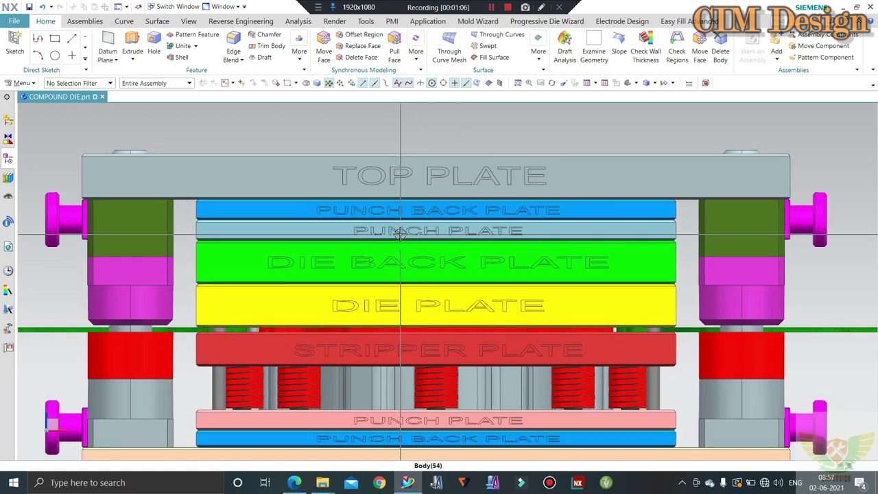
scroll(400, 233, down, 2)
scroll(377, 242, up, 1)
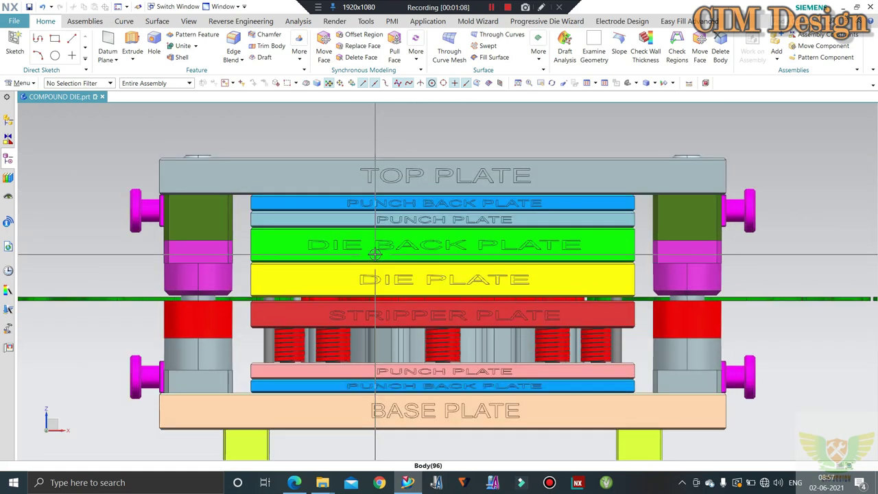
scroll(373, 244, down, 1)
scroll(384, 264, up, 2)
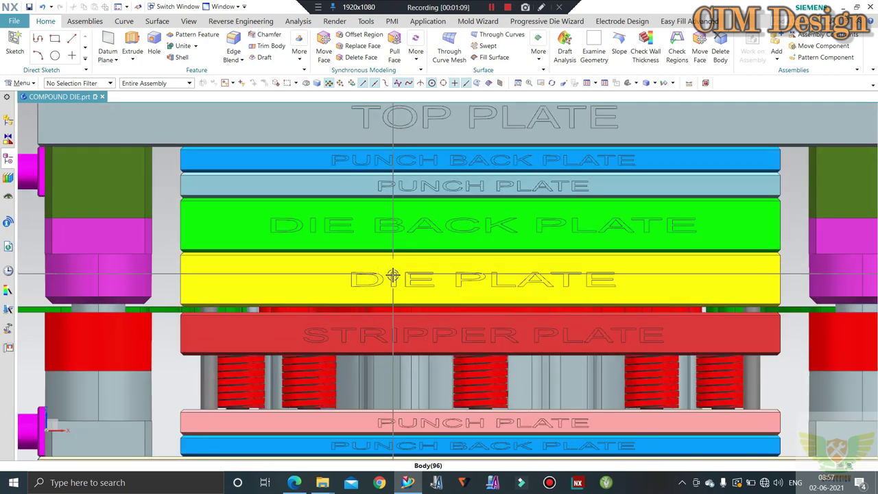
scroll(387, 295, down, 1)
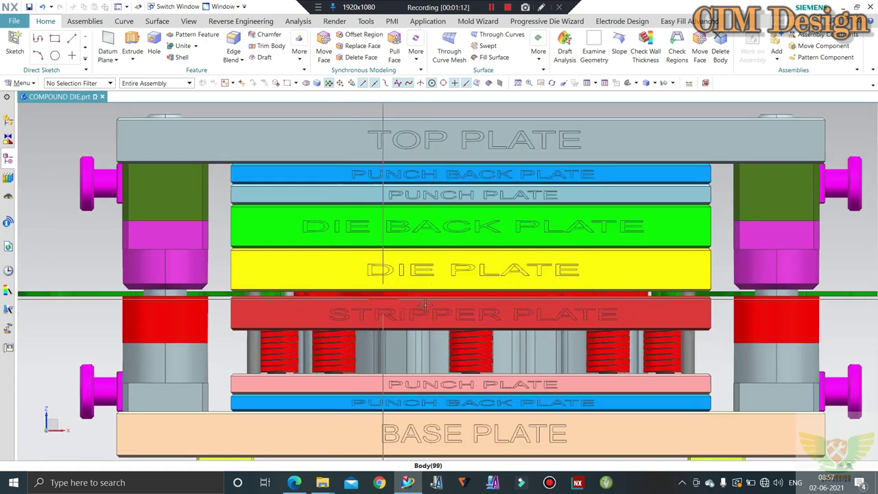
scroll(483, 290, down, 2)
scroll(455, 349, up, 1)
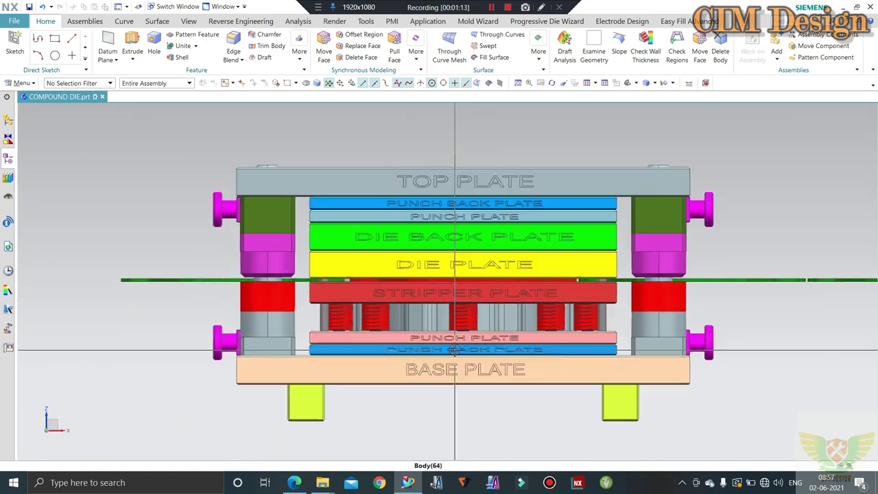
scroll(447, 325, up, 1)
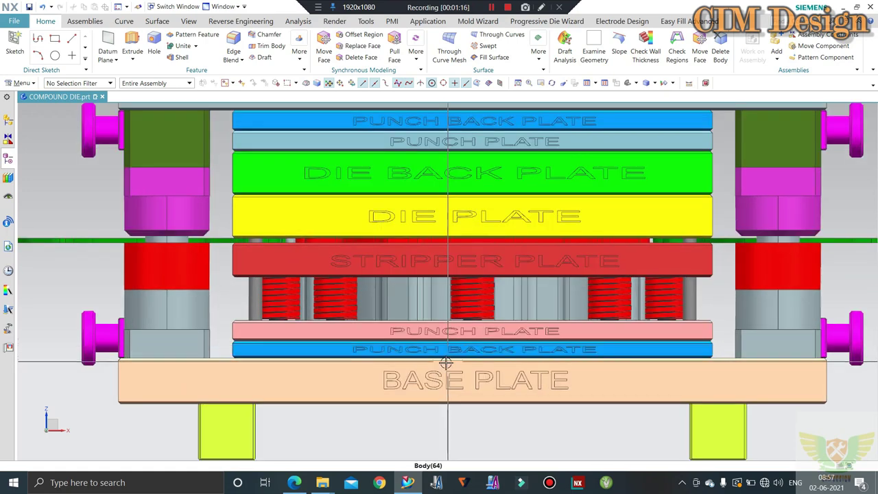
scroll(445, 353, up, 1)
scroll(490, 332, down, 4)
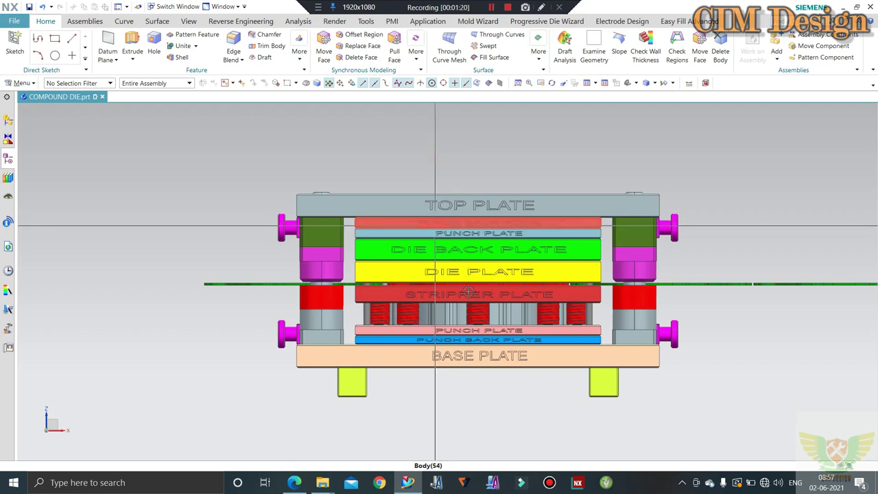
scroll(462, 332, up, 1)
scroll(441, 353, up, 1)
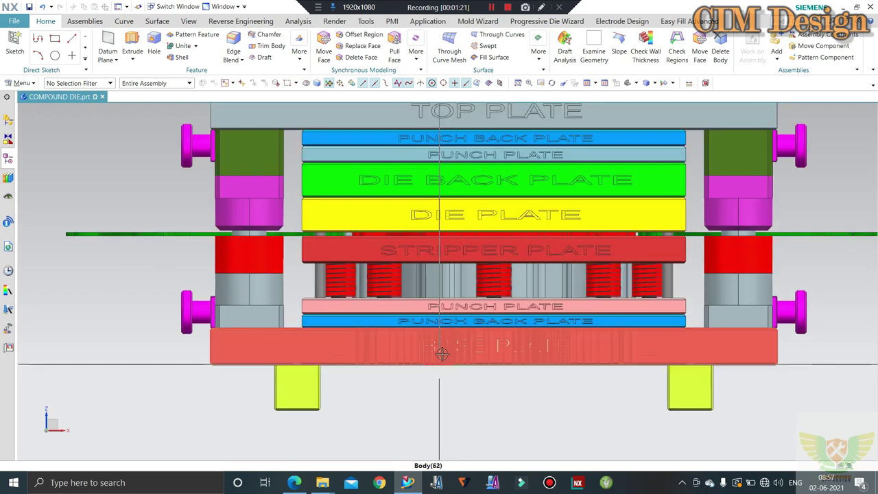
scroll(442, 351, down, 3)
Step: Orbit the die from the side into an oblique, tilted top view
middle_drag(441, 351, 462, 385)
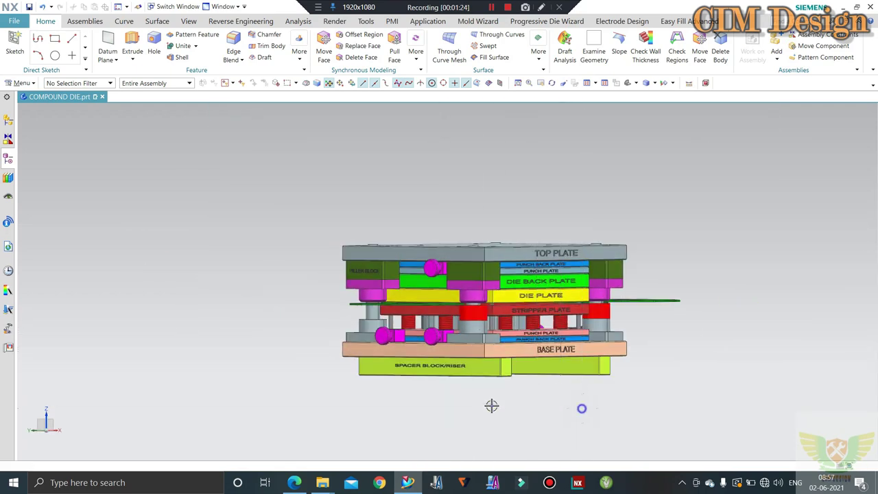
mouse_move(608, 354)
middle_down()
mouse_move(527, 388)
mouse_move(521, 399)
mouse_move(409, 352)
mouse_move(465, 366)
middle_up()
scroll(556, 359, up, 2)
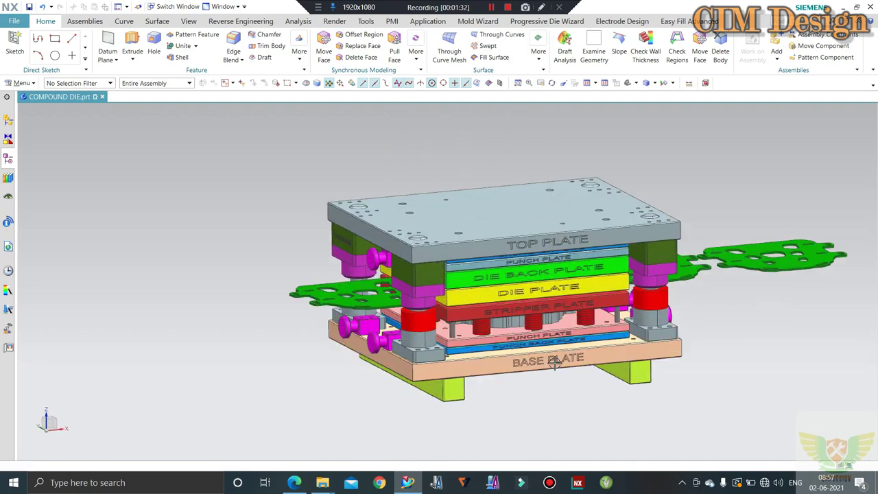
scroll(556, 359, up, 2)
scroll(556, 360, down, 2)
middle_drag(557, 359, 426, 193)
scroll(536, 331, down, 2)
scroll(536, 332, up, 2)
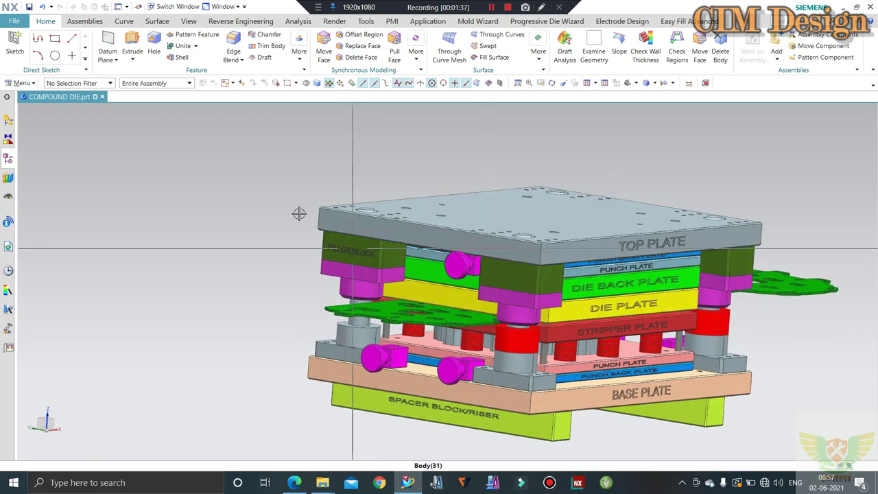
scroll(299, 213, down, 2)
middle_drag(299, 213, 324, 240)
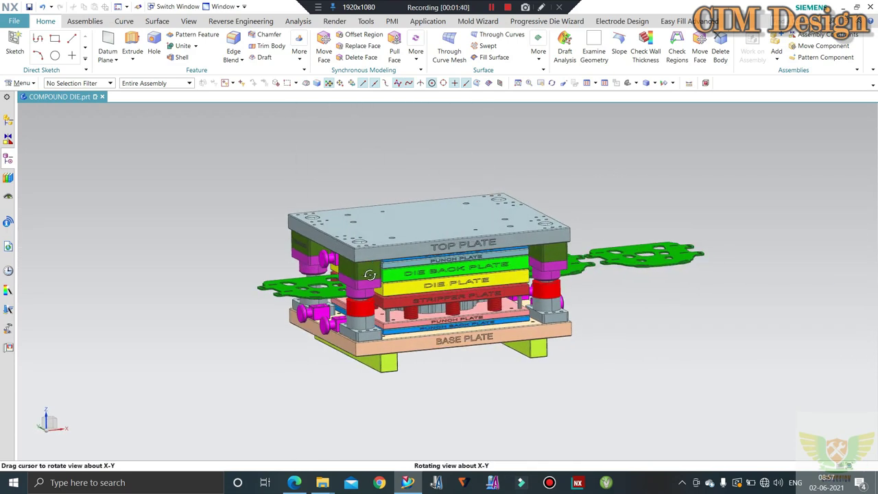
mouse_move(355, 270)
middle_down()
mouse_move(426, 266)
mouse_move(421, 277)
mouse_move(379, 272)
middle_up()
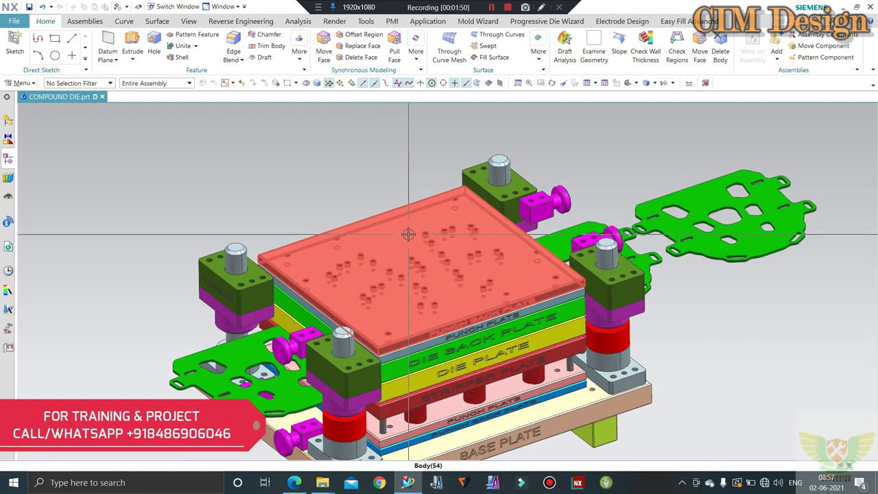
Step: Turn the die to face it straight from the front and adjust the zoom
mouse_move(409, 234)
middle_down()
mouse_move(423, 225)
mouse_move(363, 188)
middle_up()
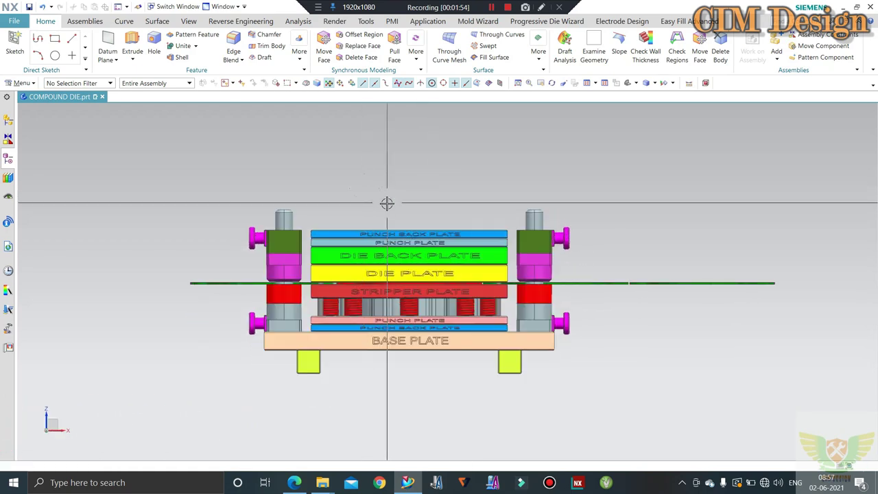
scroll(352, 199, up, 1)
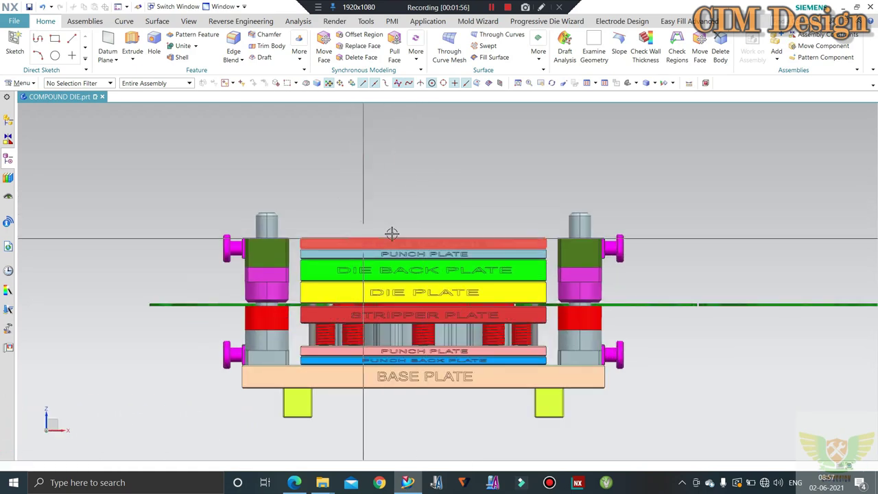
scroll(436, 212, down, 1)
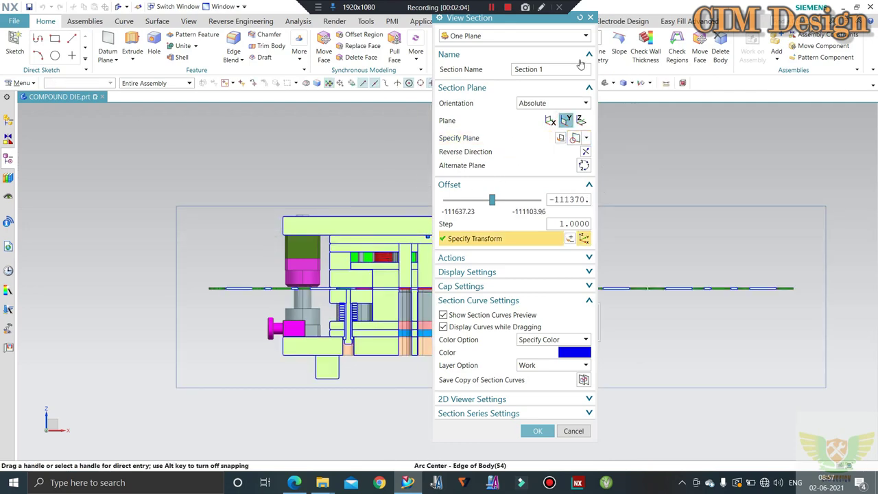
Step: Move the View Section dialog aside and zoom in on the Y-plane cut
drag(556, 28, 790, 39)
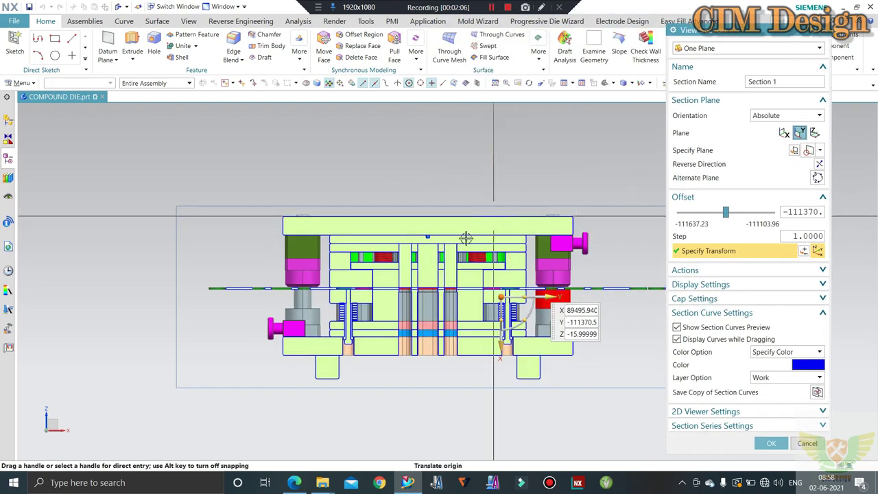
scroll(432, 269, up, 1)
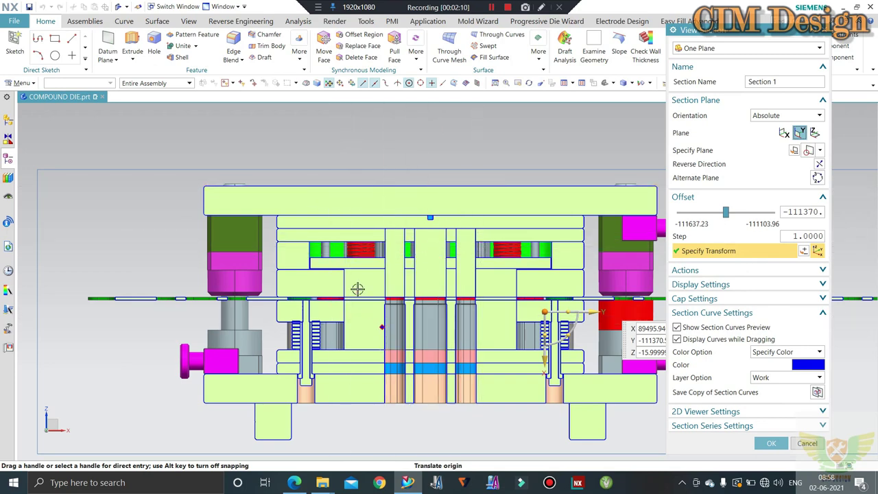
scroll(336, 266, up, 3)
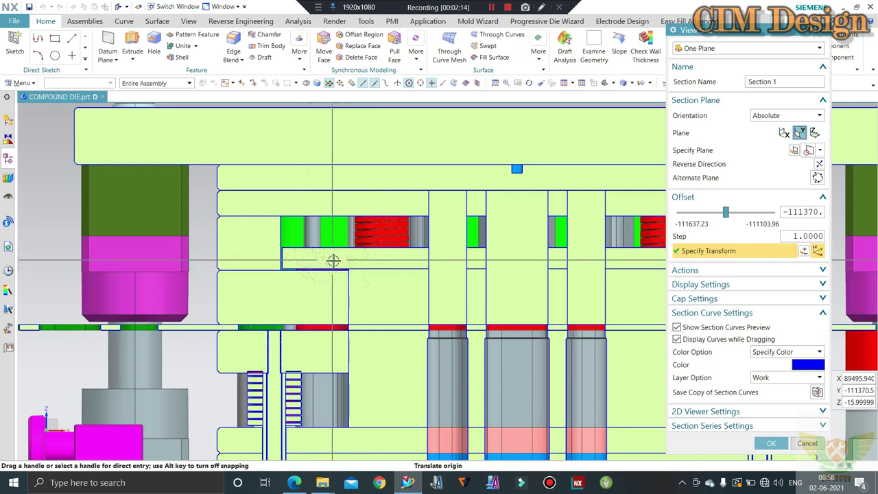
scroll(323, 251, down, 3)
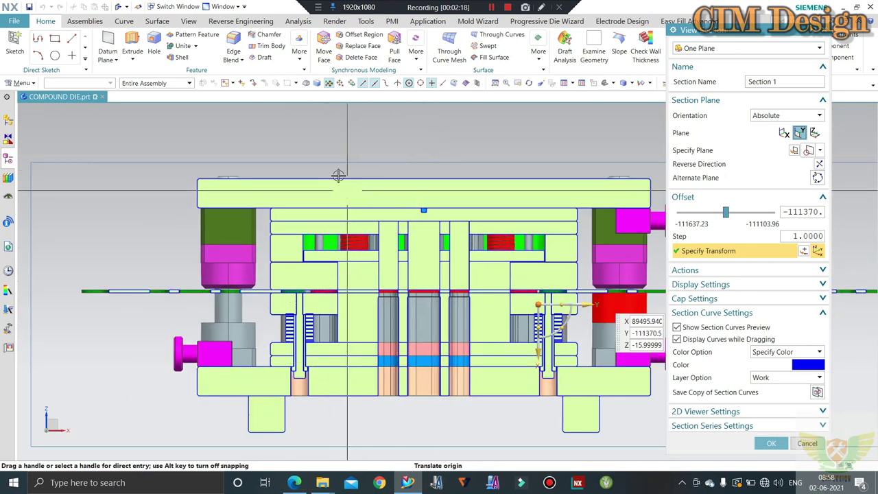
scroll(343, 237, down, 1)
scroll(330, 264, up, 1)
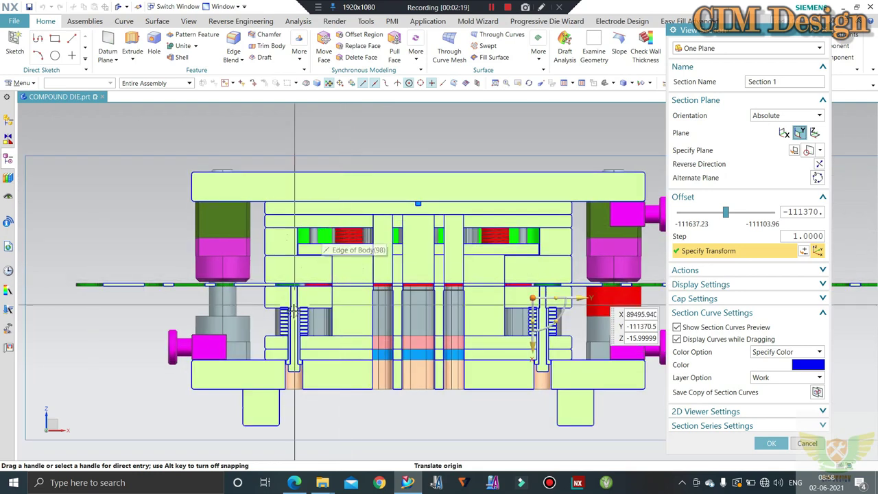
scroll(343, 330, up, 1)
scroll(342, 329, up, 1)
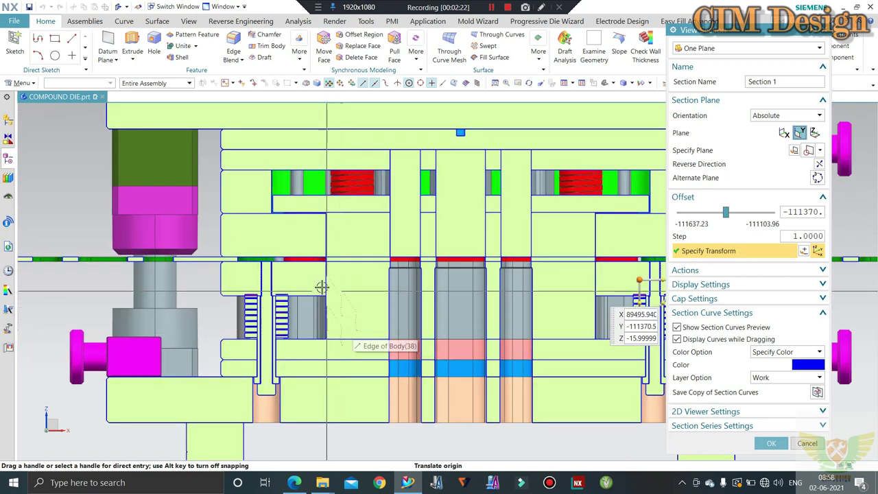
scroll(346, 288, down, 1)
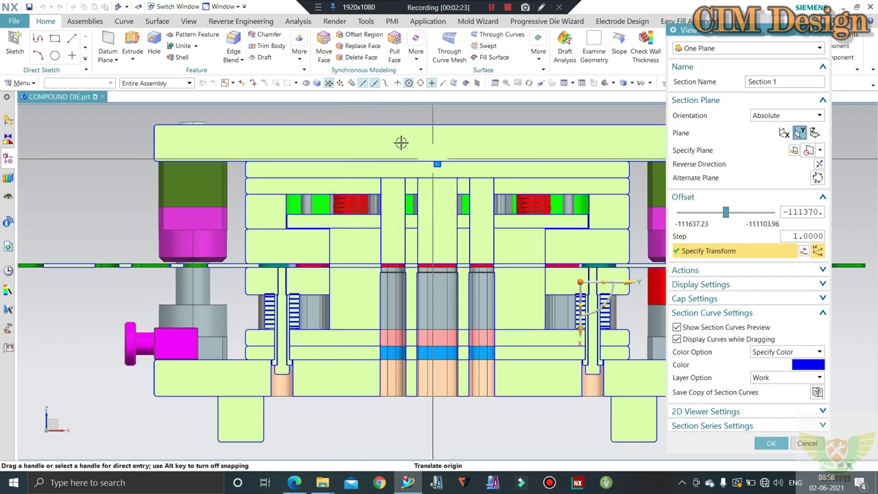
scroll(396, 182, up, 1)
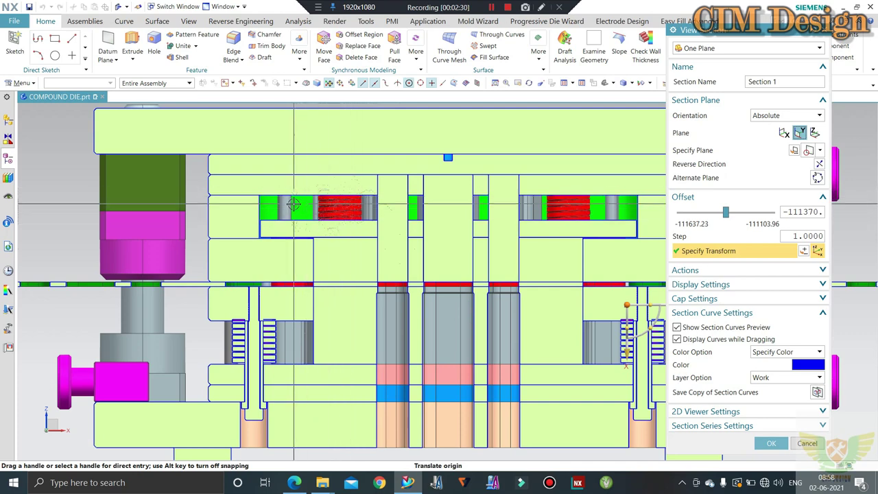
scroll(343, 223, up, 1)
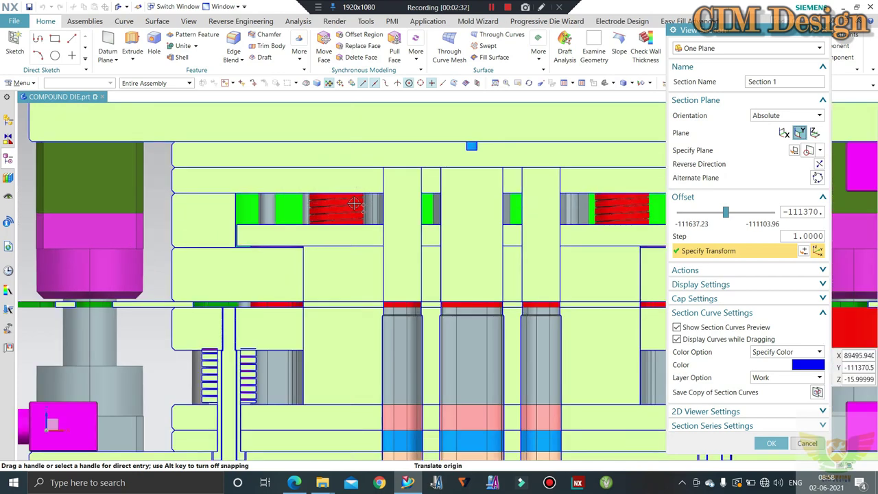
scroll(364, 210, down, 2)
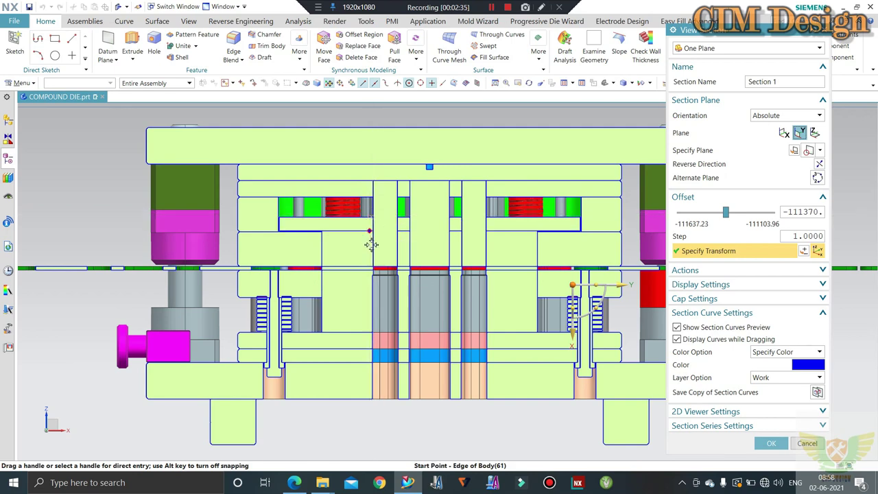
scroll(370, 245, down, 2)
Step: Tilt the sectioned die's top toward the viewer to inspect the cut plates and punches
mouse_move(371, 245)
middle_down()
mouse_move(371, 222)
mouse_move(432, 141)
middle_up()
scroll(364, 218, up, 3)
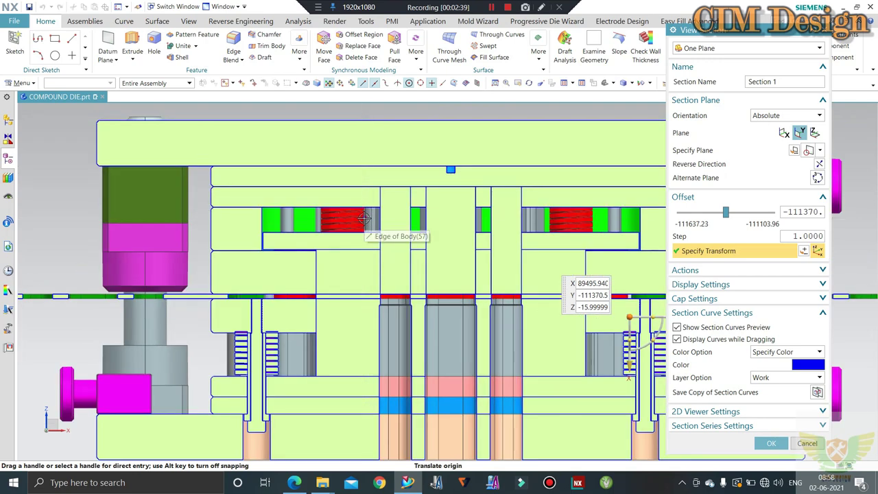
scroll(363, 218, down, 2)
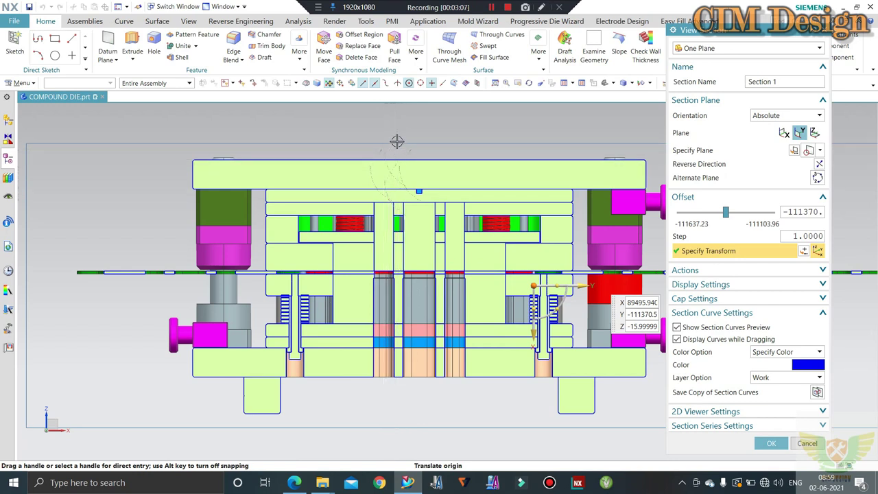
scroll(363, 219, up, 1)
scroll(364, 218, down, 1)
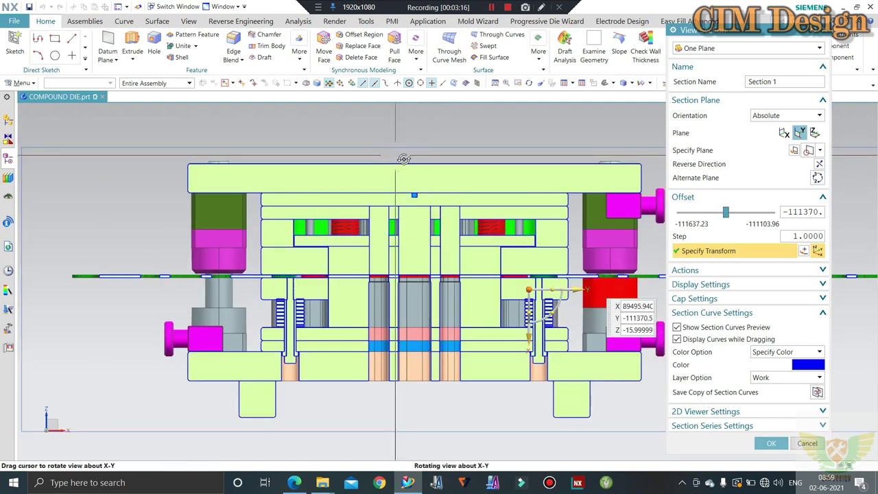
mouse_move(402, 153)
middle_down()
mouse_move(410, 167)
mouse_move(420, 131)
middle_up()
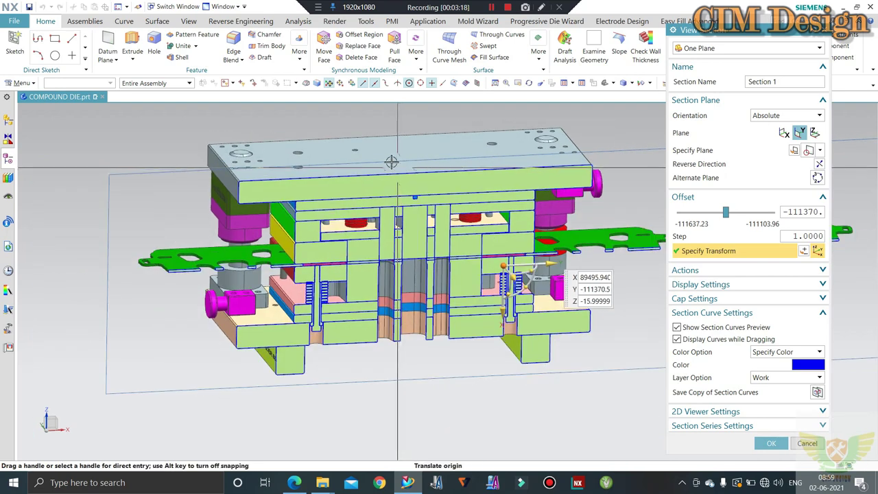
scroll(395, 192, up, 2)
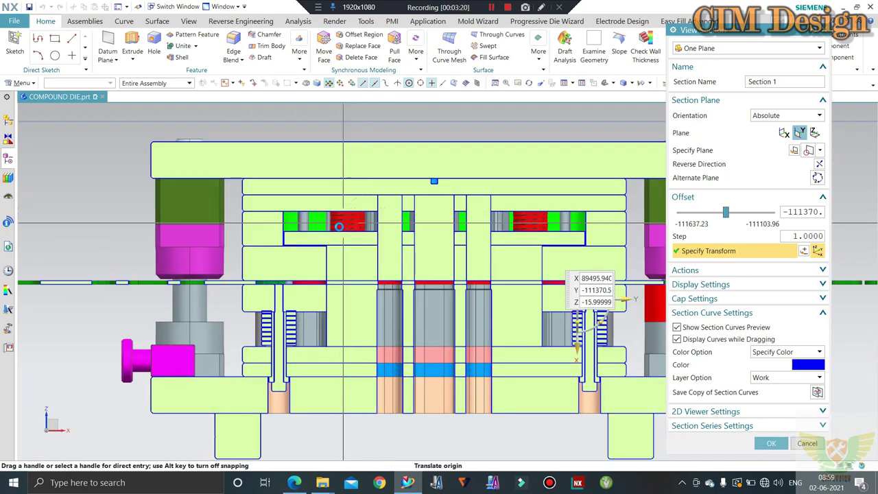
scroll(323, 231, up, 2)
scroll(281, 296, up, 1)
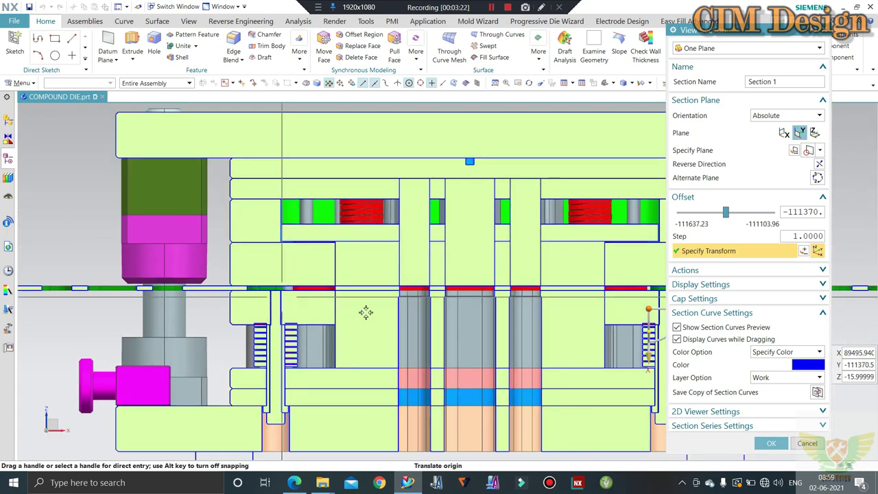
shift+middle_drag(378, 254, 410, 269)
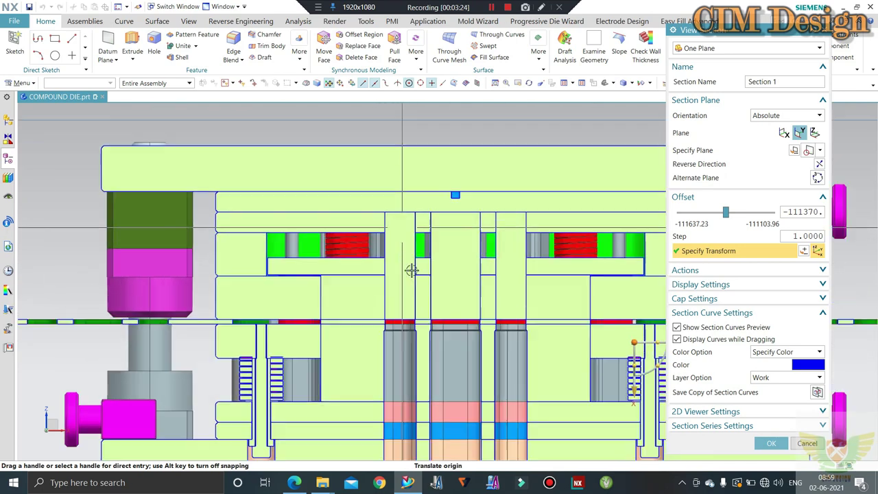
scroll(410, 269, down, 1)
scroll(392, 254, down, 1)
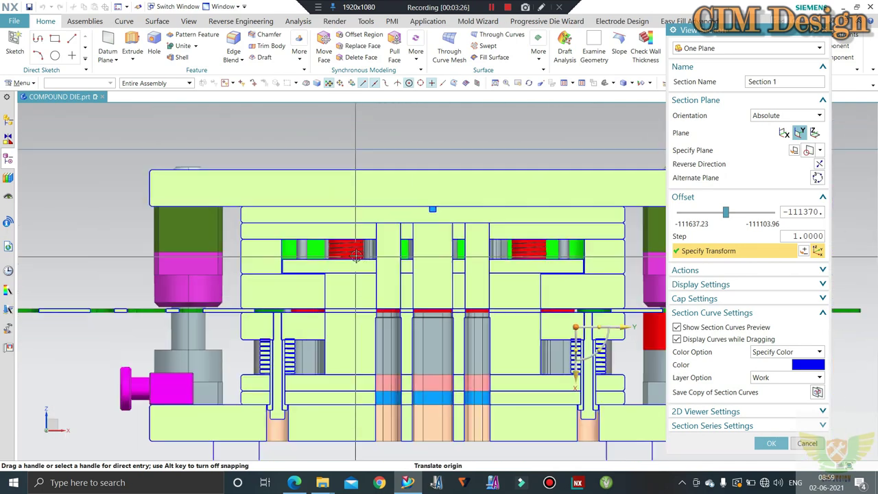
scroll(356, 255, down, 1)
middle_drag(356, 255, 375, 290)
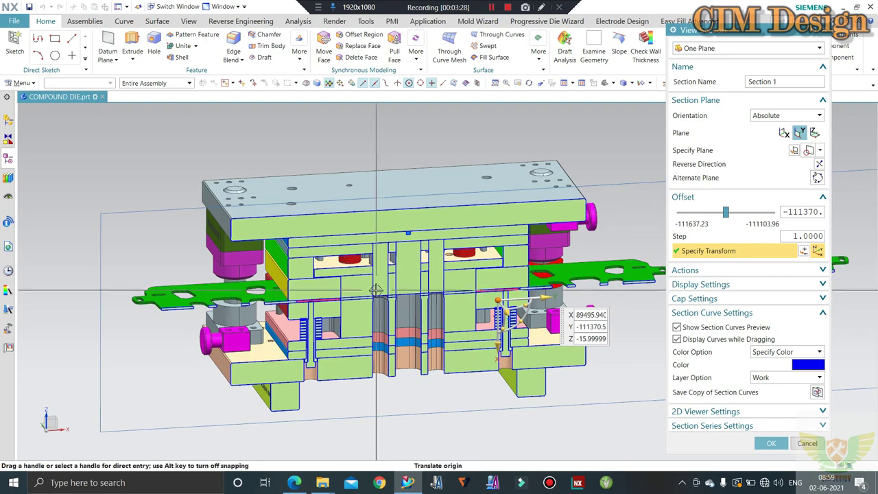
scroll(376, 290, up, 1)
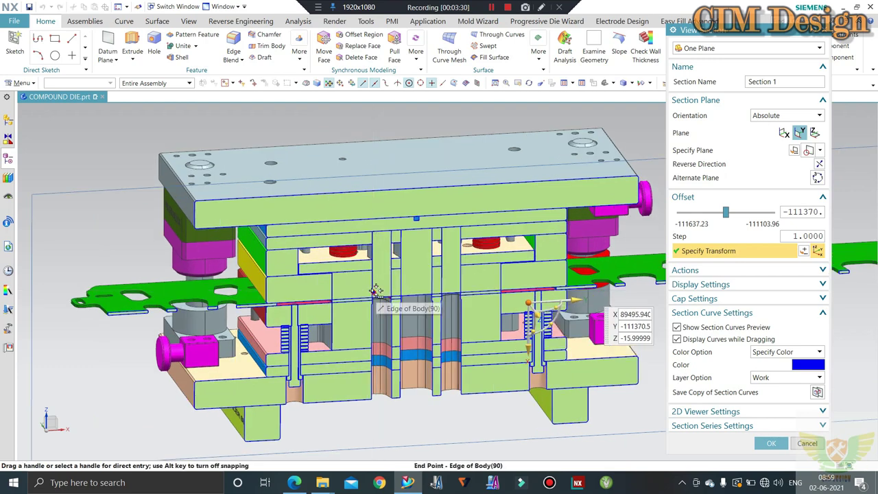
scroll(370, 274, down, 1)
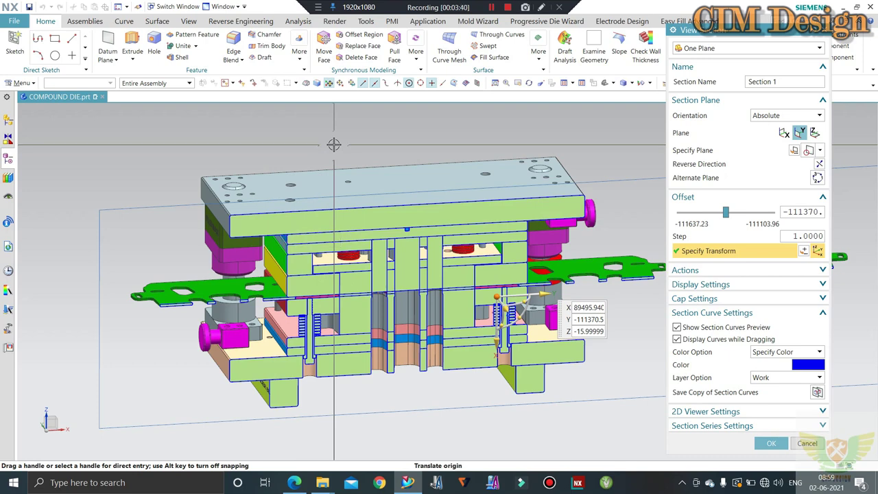
key(ctrl+alt+f)
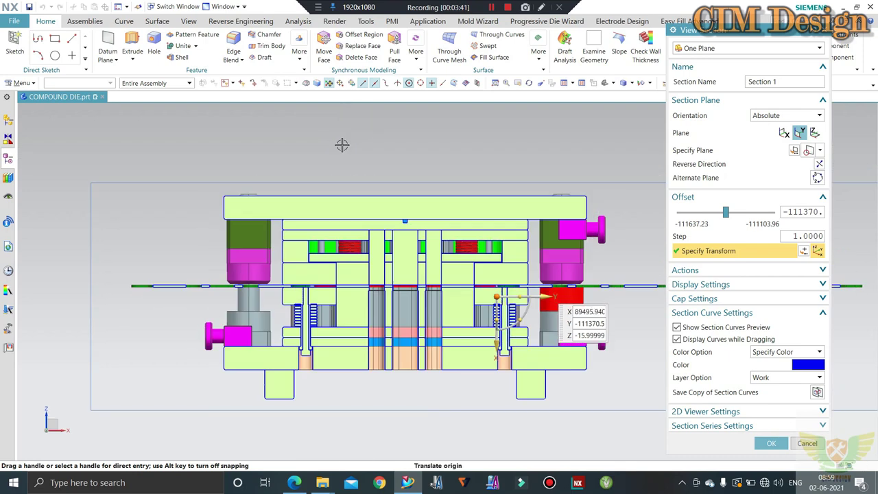
middle_drag(332, 145, 346, 156)
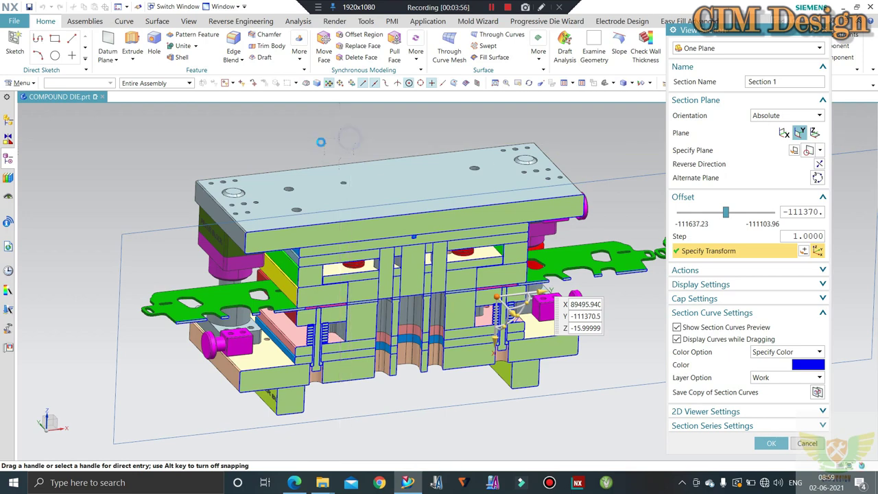
Step: View the section from the front, then switch it to the X plane and close View Section
key(ctrl+alt+f)
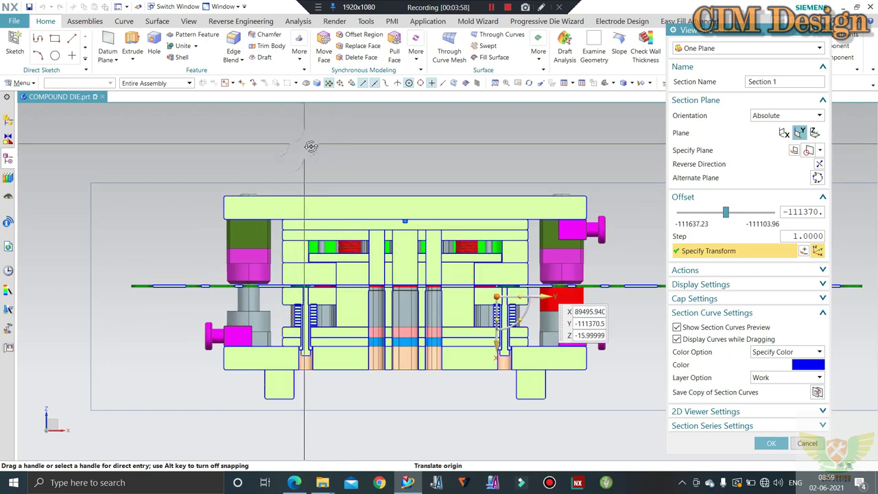
mouse_move(297, 153)
middle_down()
mouse_move(323, 162)
mouse_move(315, 157)
middle_up()
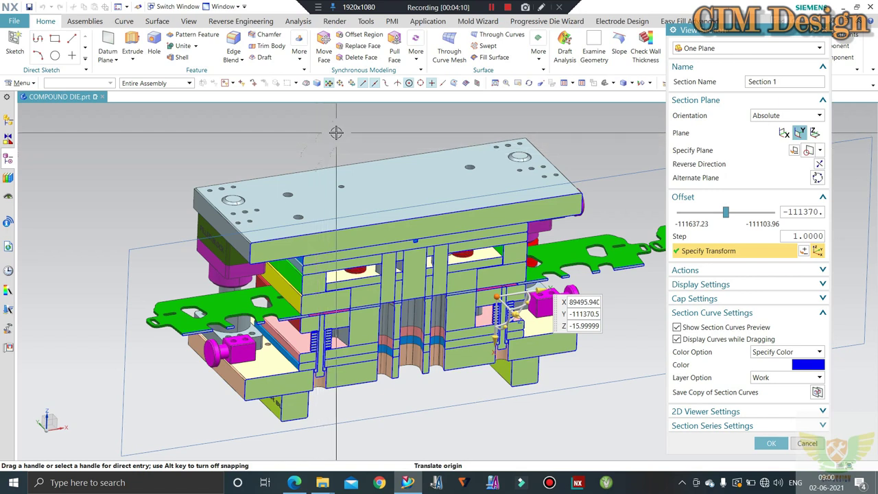
mouse_move(336, 132)
middle_down()
mouse_move(334, 148)
mouse_move(384, 243)
middle_up()
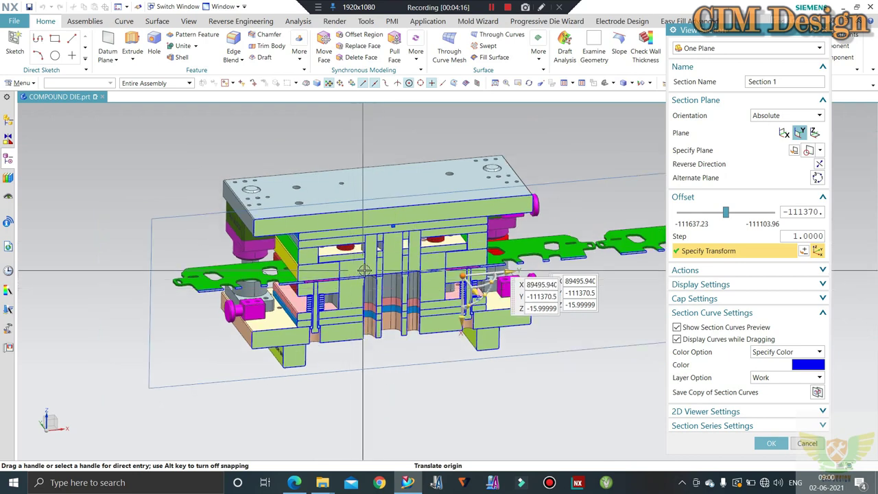
scroll(492, 238, up, 3)
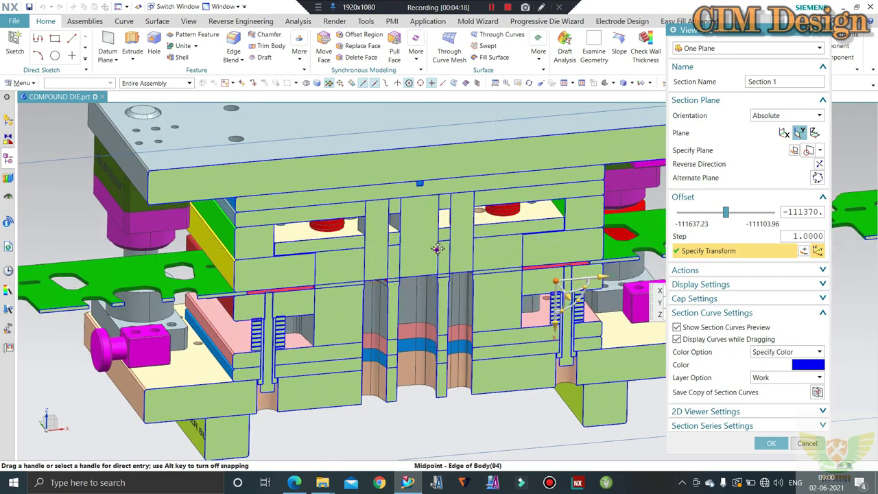
key(ctrl+alt+f)
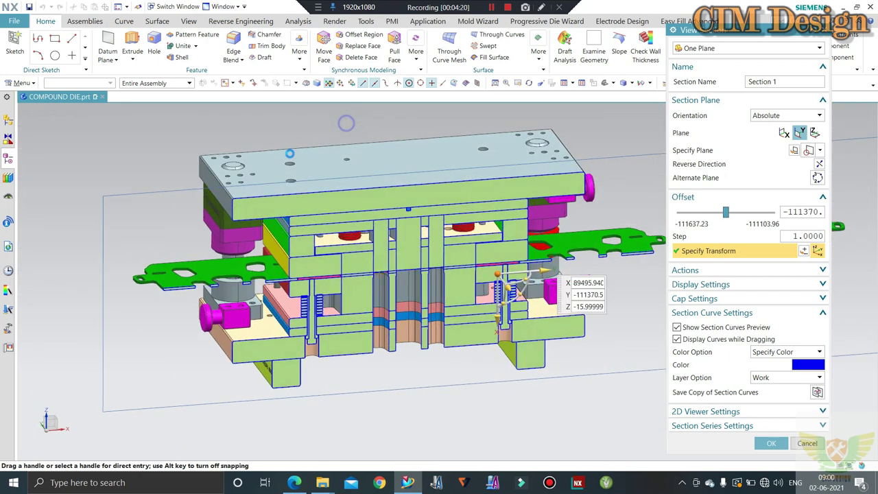
scroll(323, 230, up, 2)
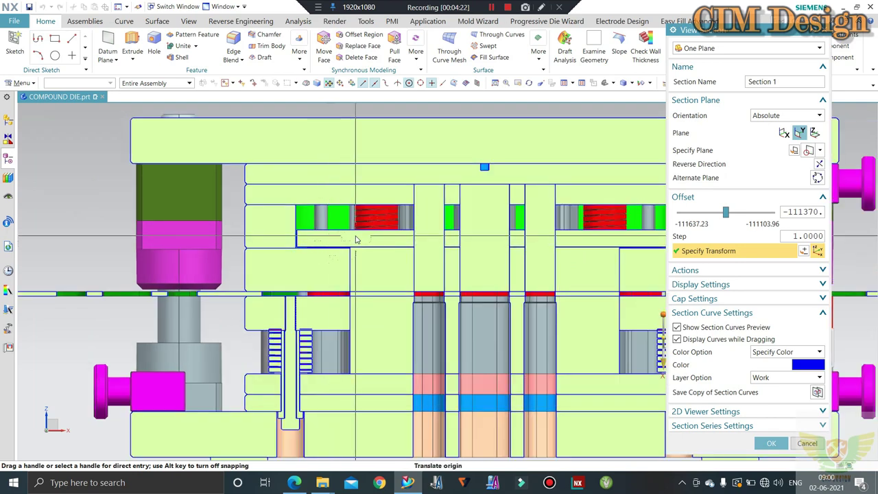
scroll(367, 235, down, 2)
middle_drag(367, 235, 631, 154)
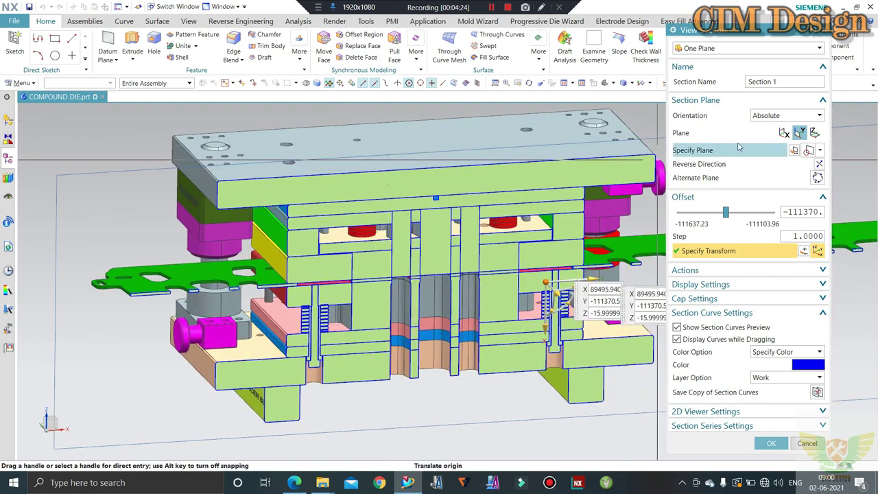
click(786, 133)
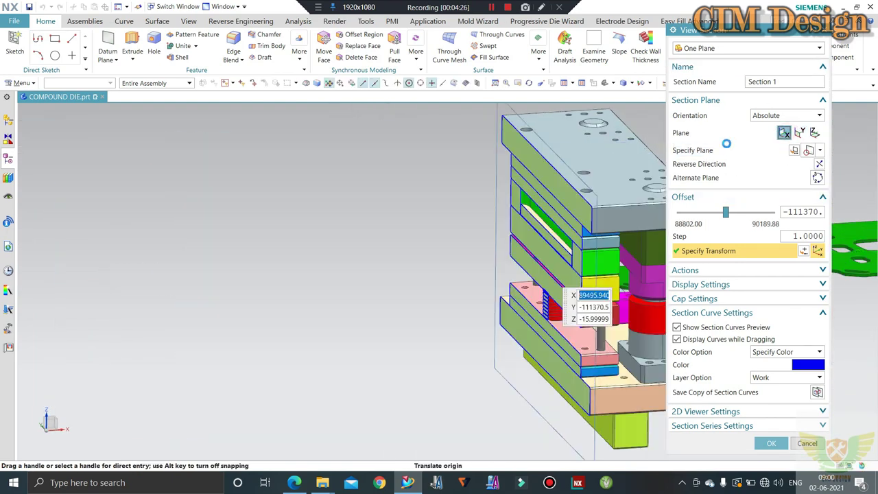
click(807, 443)
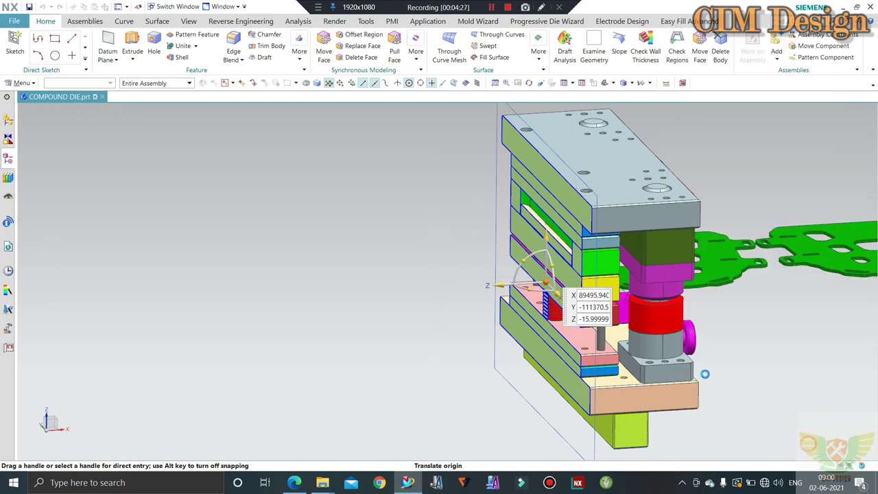
Step: Hide the top plate and then the punch plate with Ctrl+B
click(425, 198)
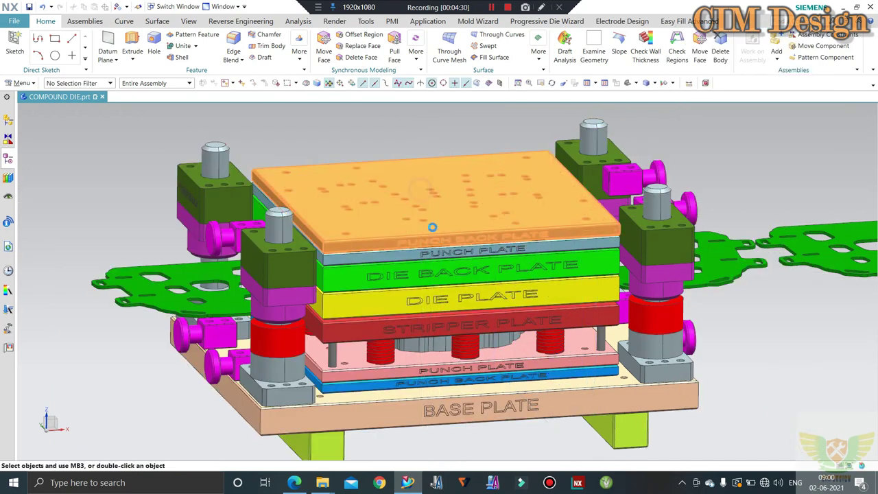
key(ctrl+b)
middle_drag(425, 198, 376, 220)
scroll(375, 220, up, 3)
scroll(375, 220, down, 3)
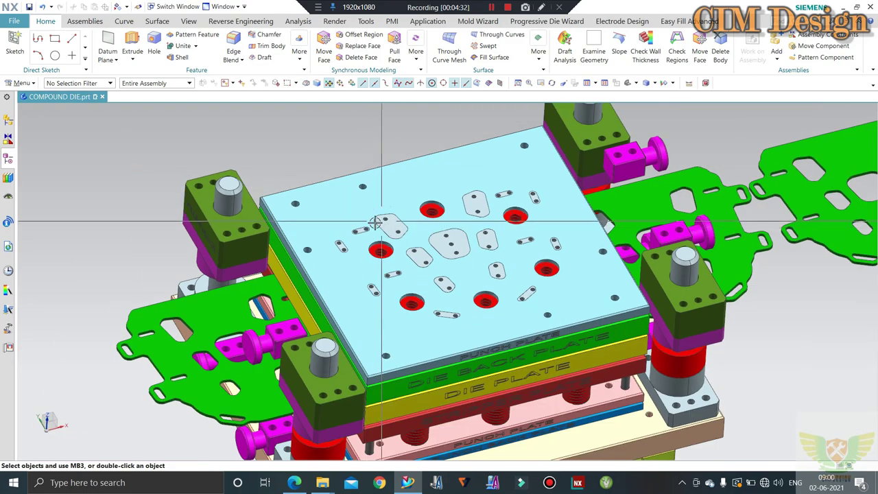
scroll(363, 237, down, 1)
scroll(359, 251, up, 3)
scroll(360, 252, up, 2)
click(360, 252)
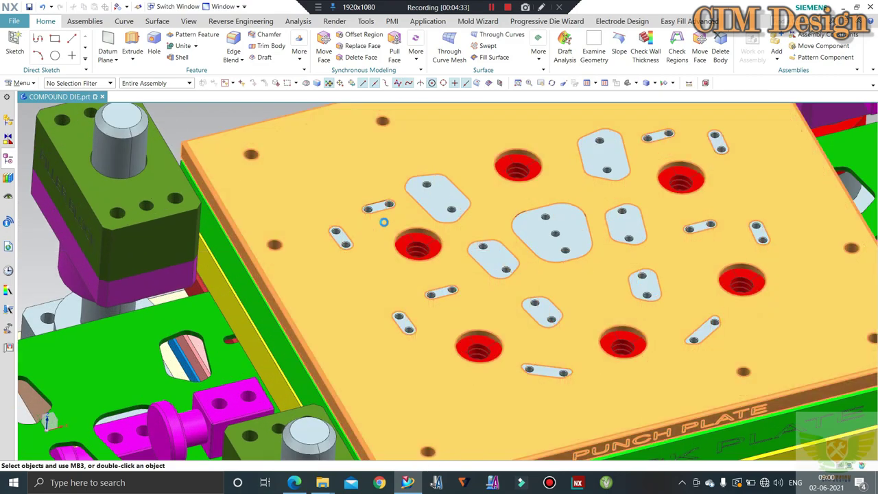
key(ctrl+b)
scroll(360, 252, down, 3)
click(450, 375)
key(ctrl+b)
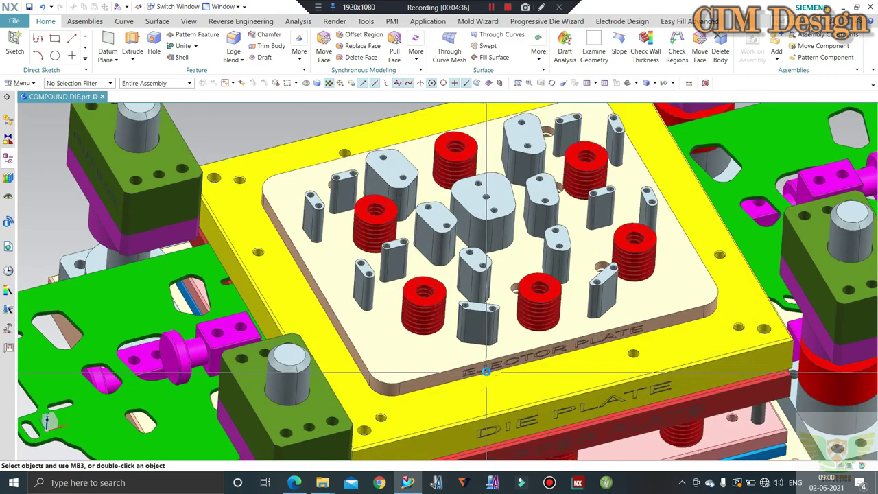
scroll(481, 357, up, 3)
scroll(527, 341, down, 3)
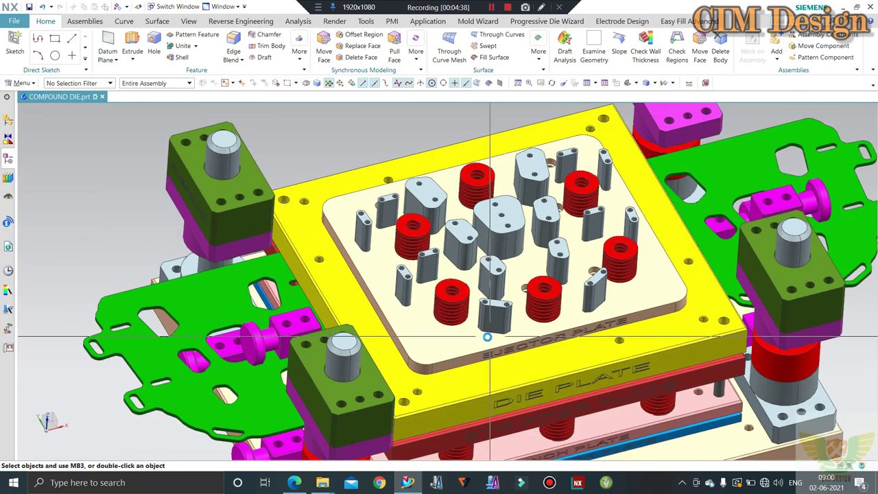
mouse_move(526, 341)
middle_down()
mouse_move(468, 298)
mouse_move(521, 235)
mouse_move(464, 291)
mouse_move(472, 299)
mouse_move(431, 310)
mouse_move(417, 293)
middle_up()
scroll(468, 298, down, 2)
scroll(463, 292, up, 2)
scroll(464, 291, down, 2)
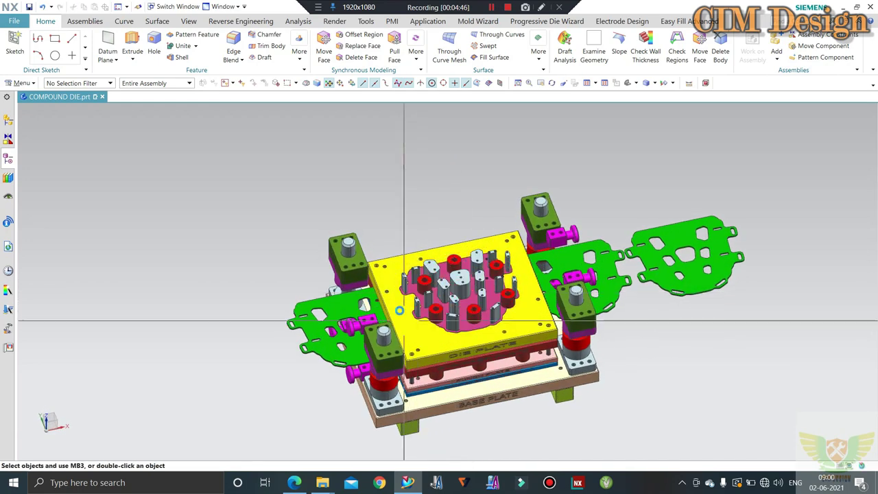
Step: Hide the yellow die plate to expose the stripper plate
click(404, 320)
key(ctrl+b)
scroll(439, 295, up, 3)
scroll(449, 286, down, 2)
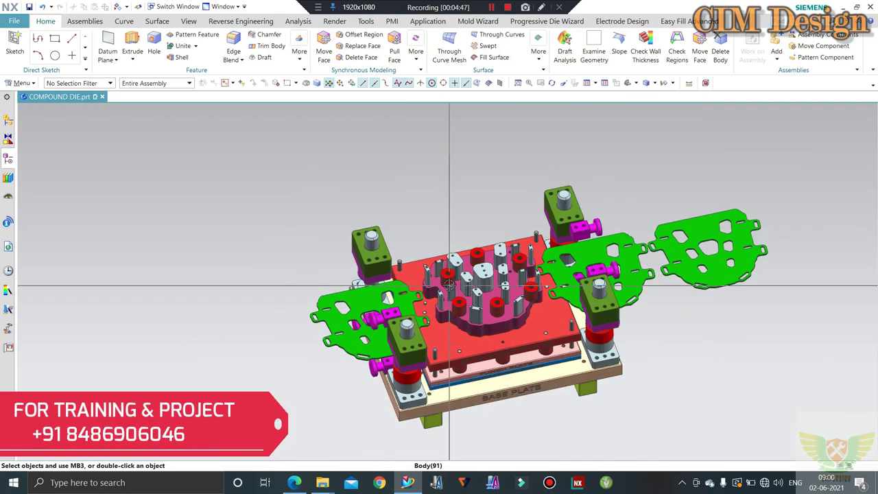
Step: Snap the die to a flat front view with F8, orbiting and zooming in between
middle_drag(450, 285, 453, 233)
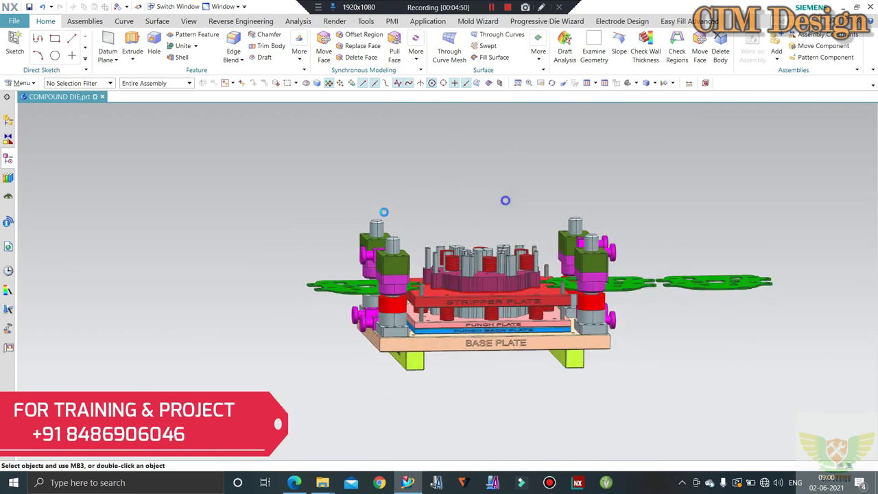
key(F8)
scroll(417, 278, up, 2)
mouse_move(417, 278)
middle_down()
mouse_move(446, 264)
mouse_move(423, 233)
mouse_move(414, 244)
mouse_move(449, 221)
mouse_move(386, 213)
middle_up()
key(F8)
scroll(402, 251, up, 2)
key(F8)
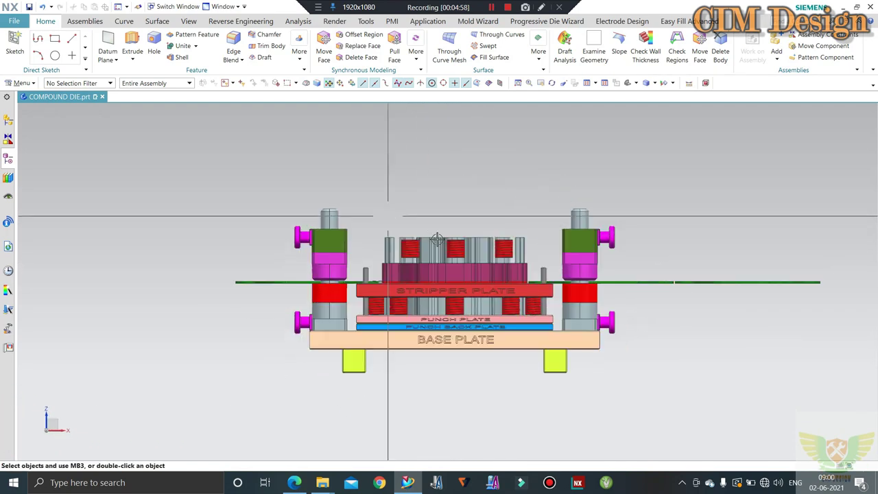
scroll(355, 232, up, 2)
scroll(356, 232, down, 2)
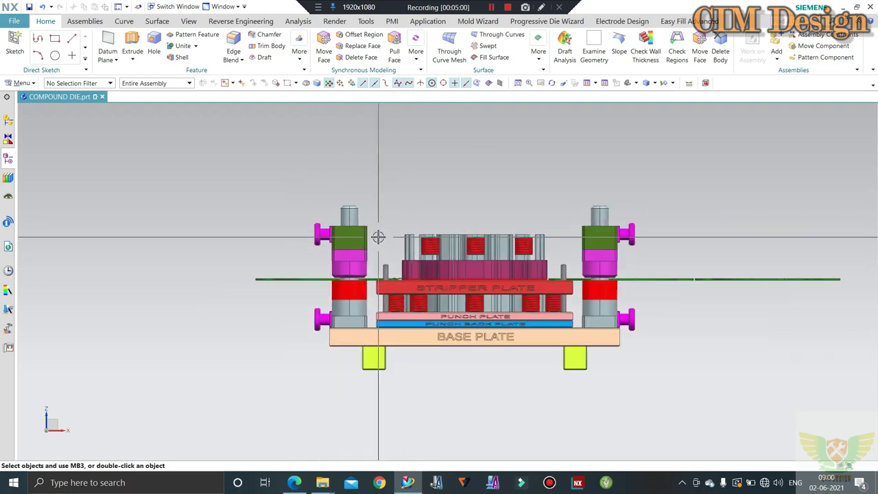
Step: Fit the whole assembly, orbit to a low side view, and bring BOM.pdf in Edge forward
key(Home)
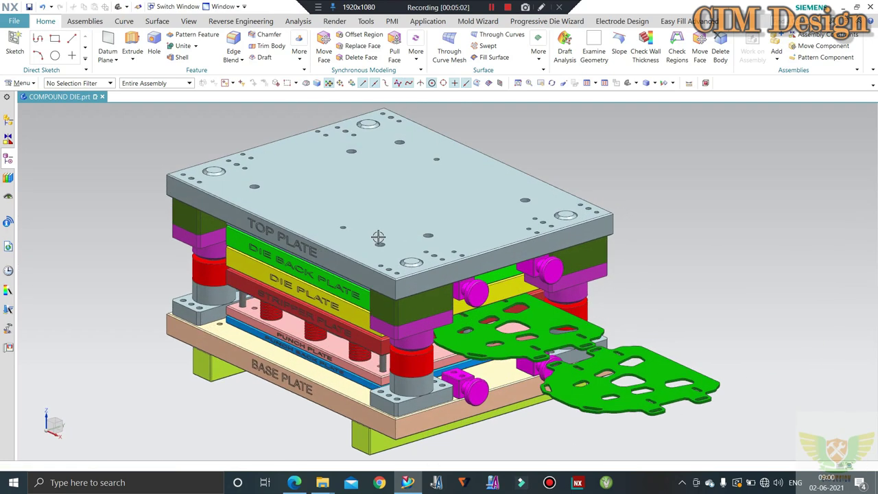
middle_drag(402, 186, 560, 186)
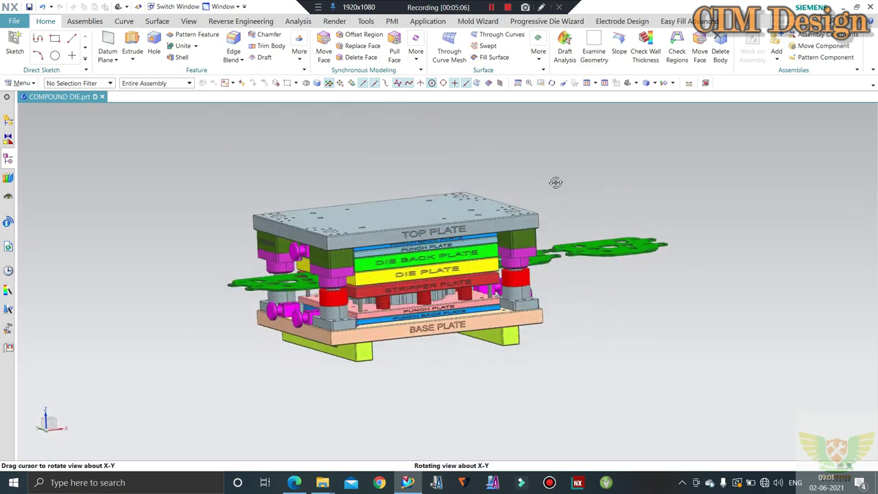
click(293, 482)
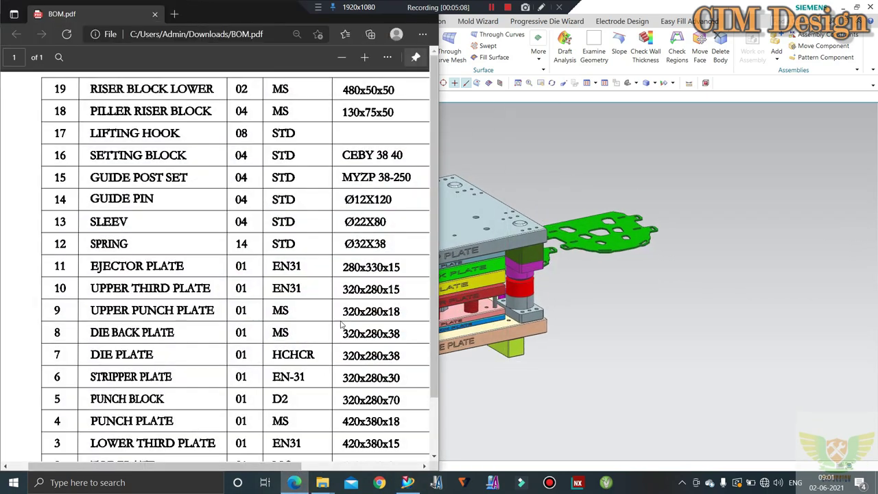
Step: Snap the NX die window to the left half and BOM.pdf to the right half
click(869, 6)
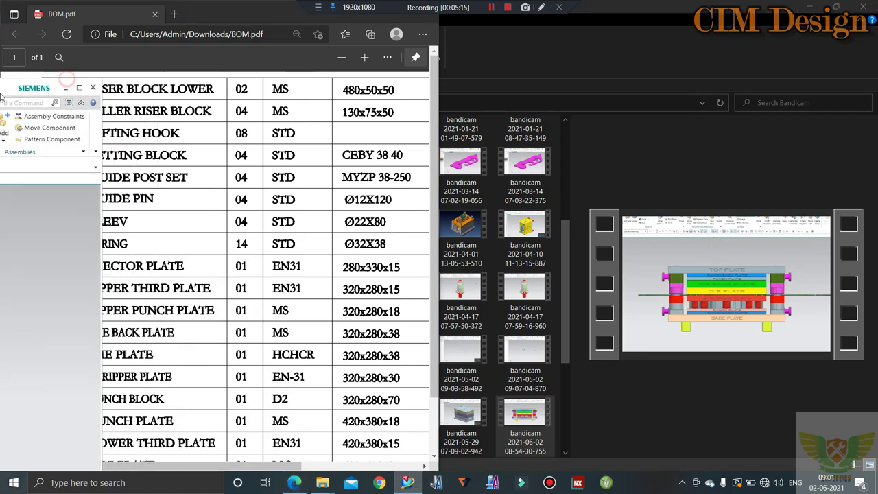
drag(77, 85, 1, 123)
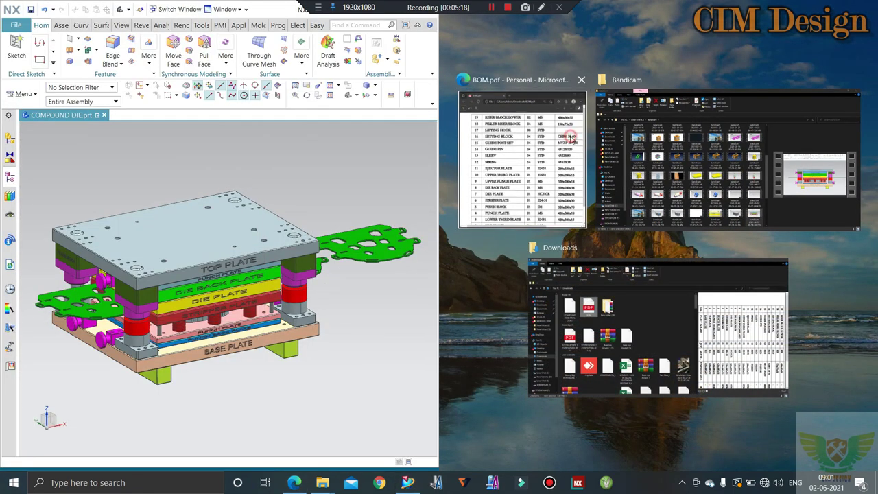
click(568, 140)
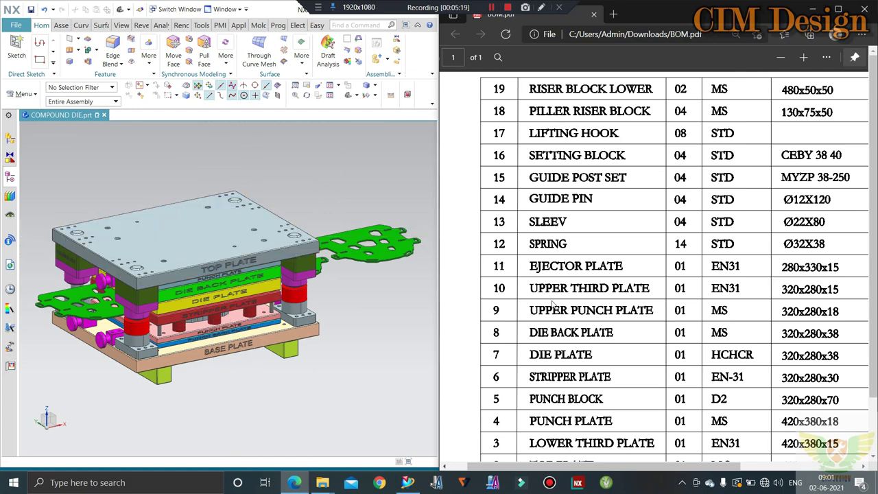
scroll(552, 307, down, 2)
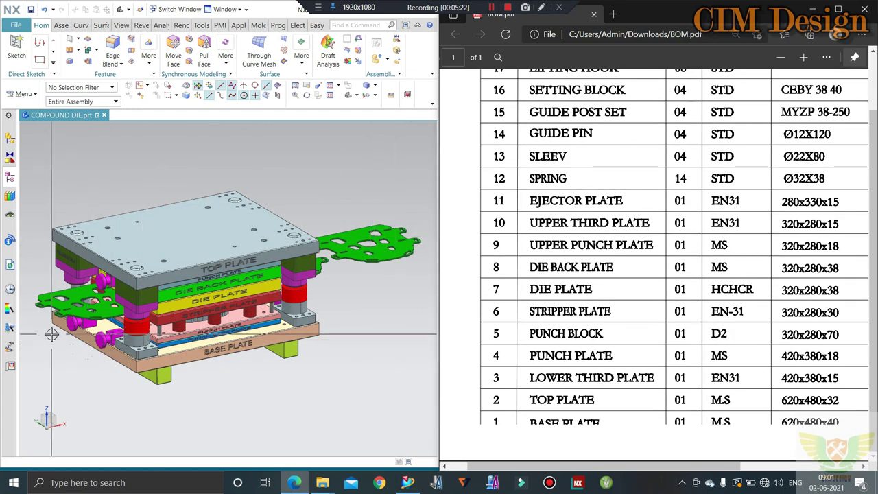
scroll(55, 333, up, 2)
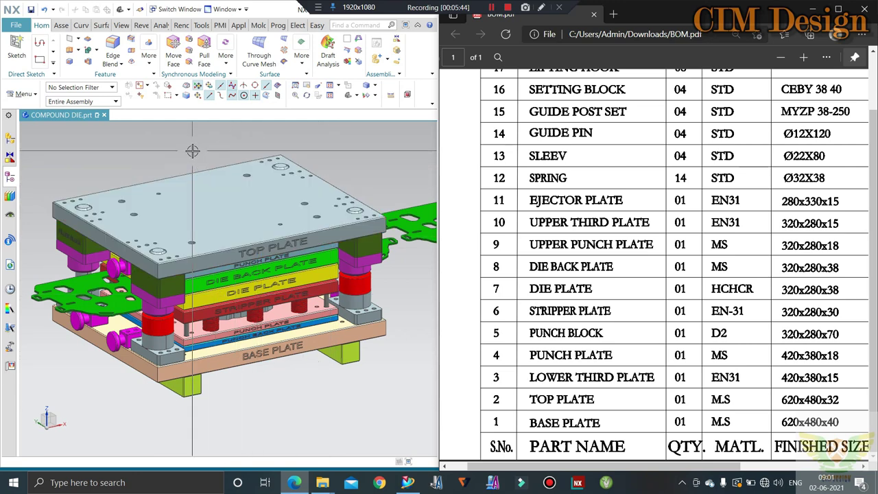
scroll(246, 341, down, 2)
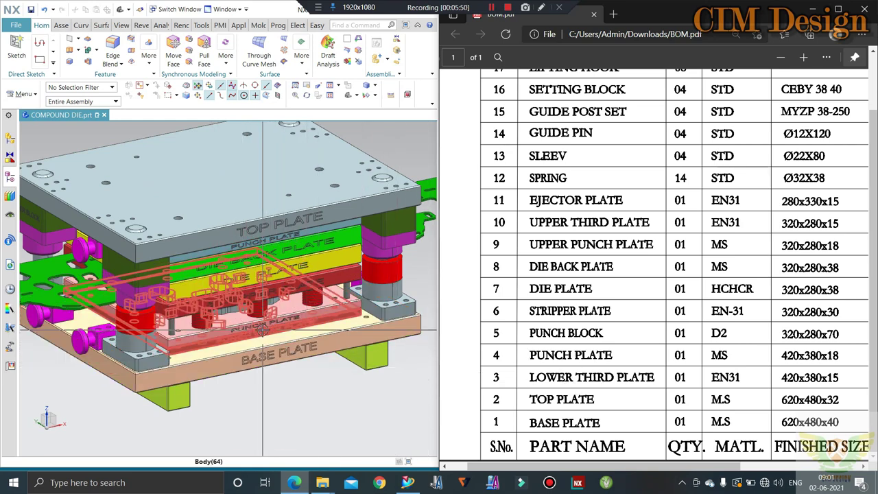
scroll(268, 332, down, 2)
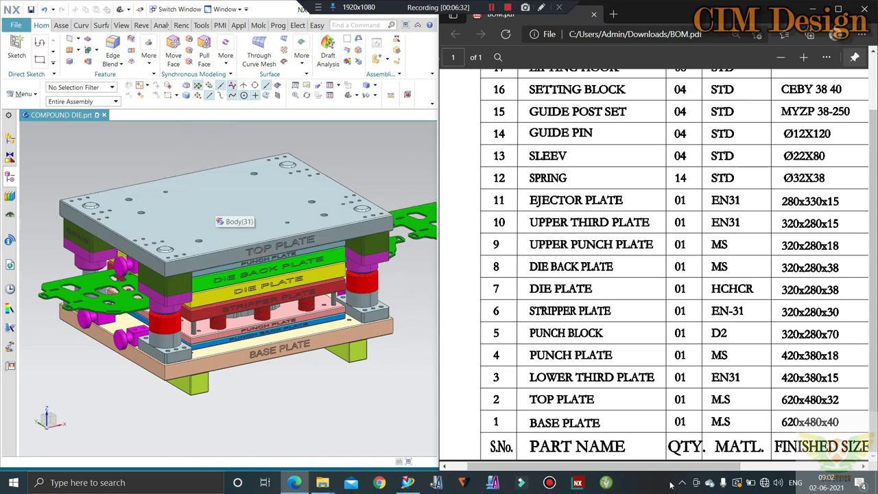
mouse_move(677, 466)
mouse_down()
mouse_move(720, 465)
mouse_move(765, 409)
mouse_up()
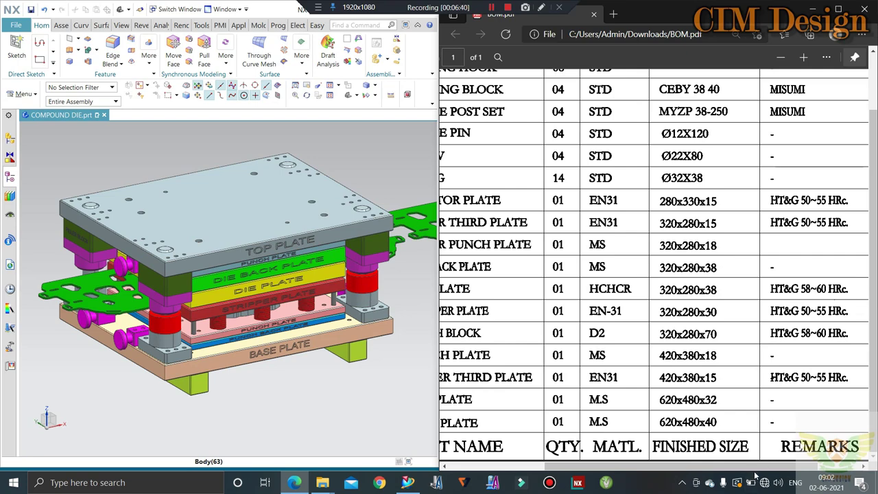
drag(755, 473, 667, 469)
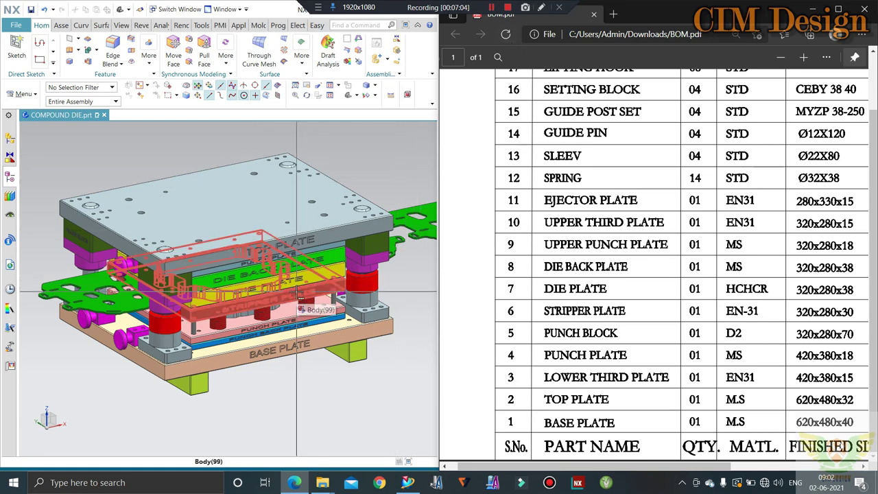
mouse_move(224, 185)
middle_down()
mouse_move(221, 173)
mouse_move(228, 186)
middle_up()
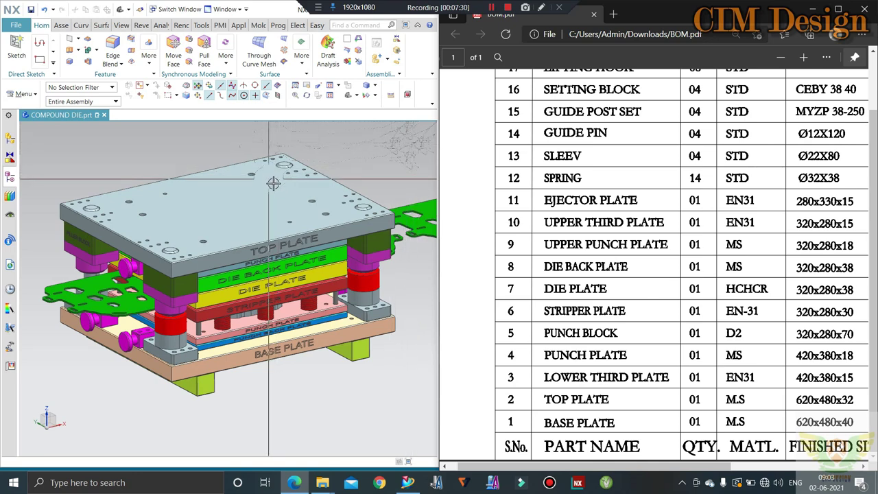
shift+middle_drag(147, 164, 165, 168)
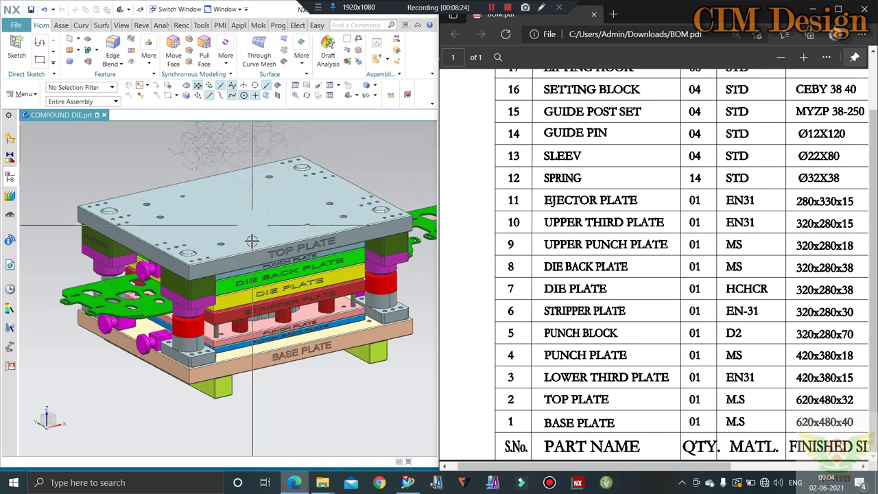
click(277, 213)
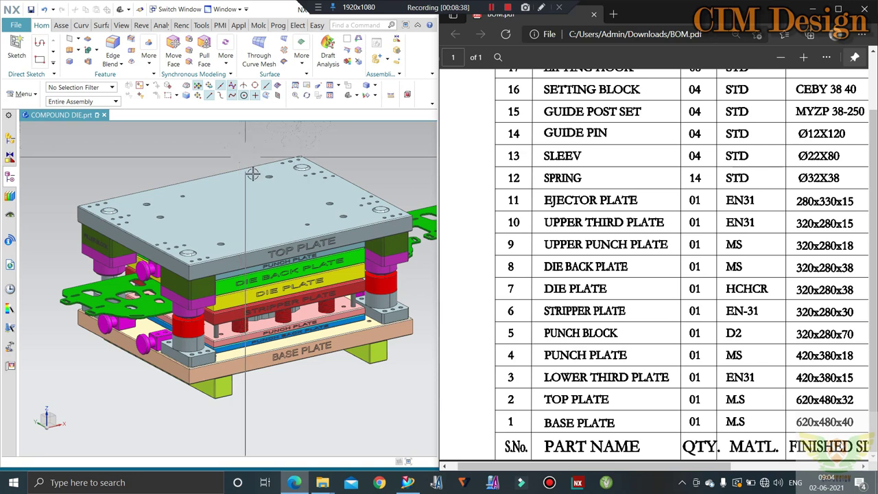
scroll(290, 310, up, 3)
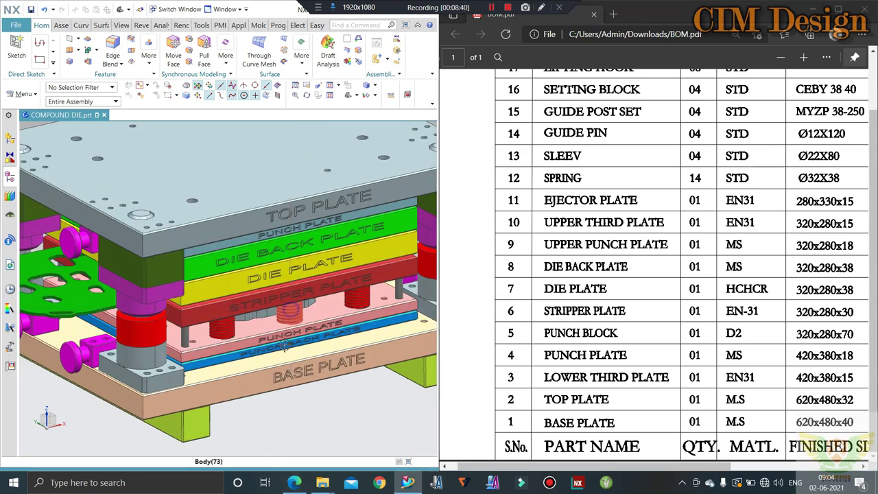
scroll(290, 311, up, 2)
scroll(290, 312, up, 2)
scroll(290, 313, down, 2)
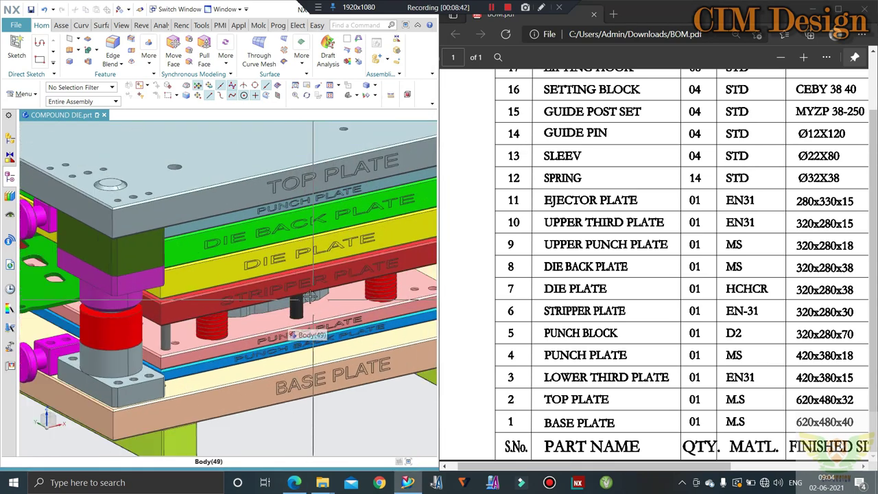
scroll(291, 292, down, 2)
scroll(291, 289, down, 3)
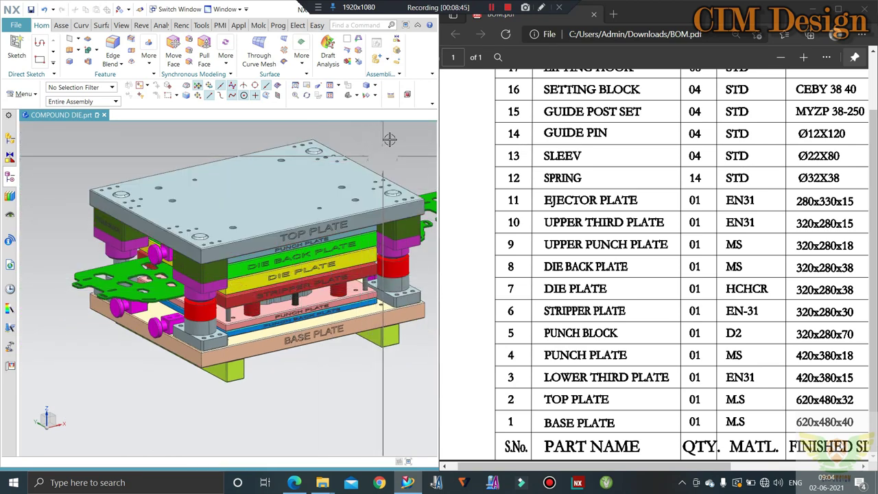
scroll(393, 135, up, 1)
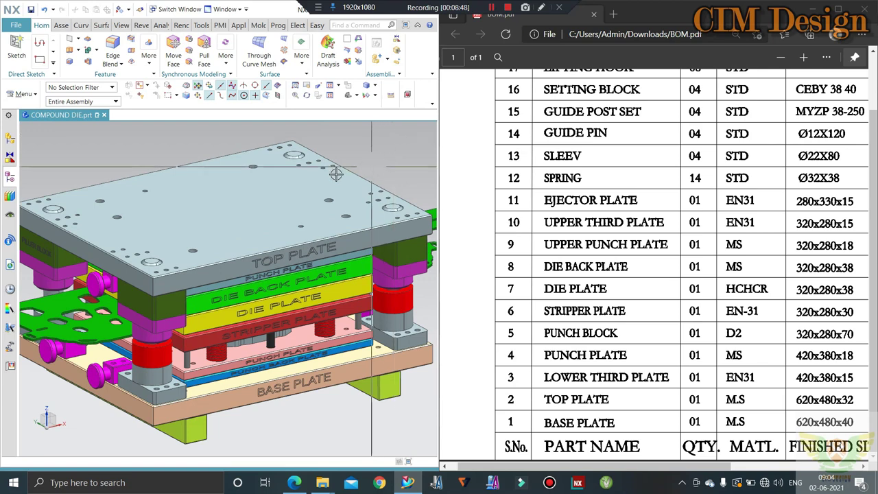
scroll(392, 132, down, 1)
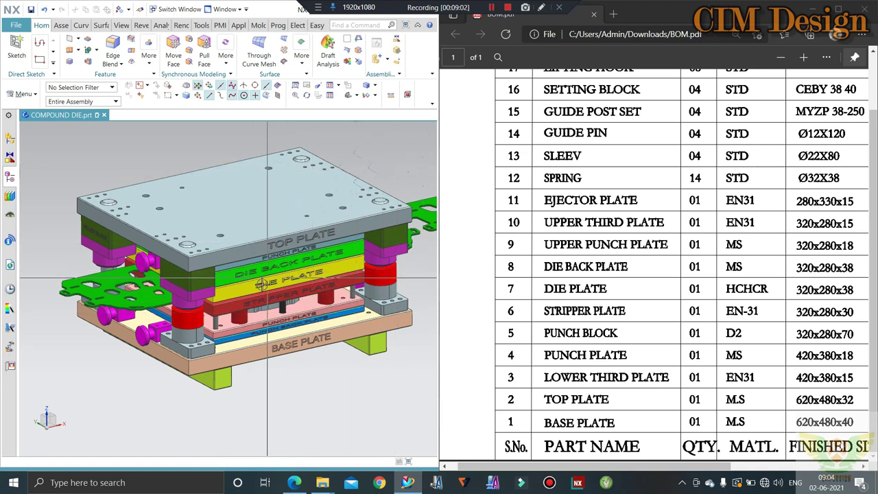
scroll(255, 297, up, 4)
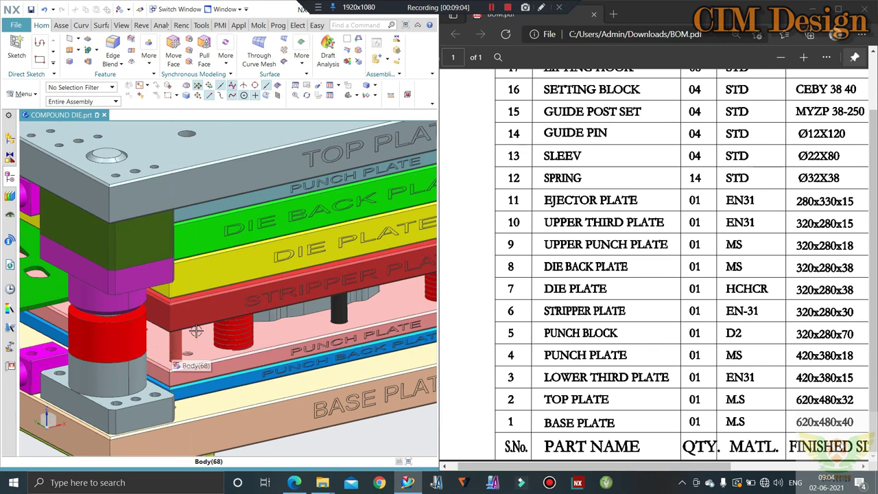
key(ctrl+f)
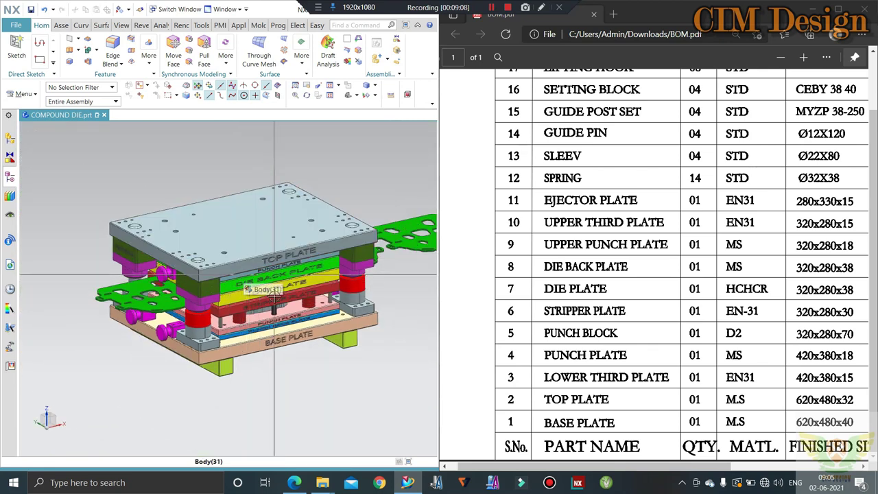
scroll(275, 285, up, 1)
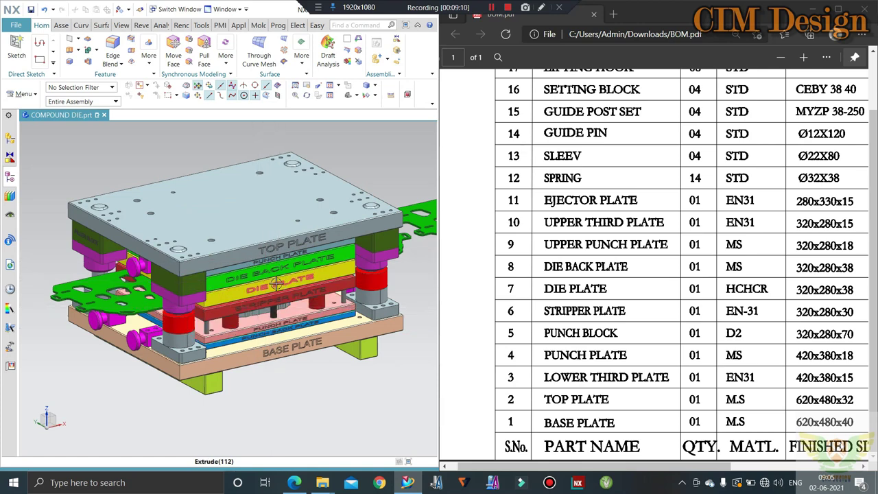
scroll(578, 198, up, 2)
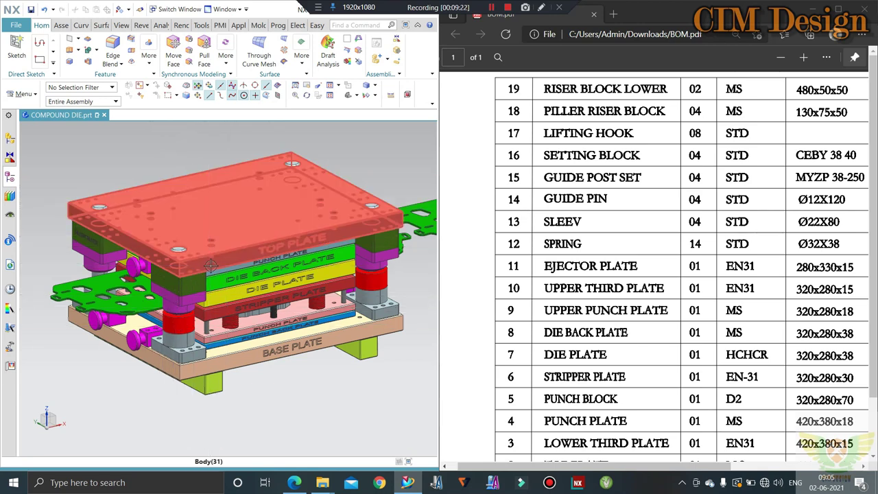
middle_drag(210, 265, 234, 193)
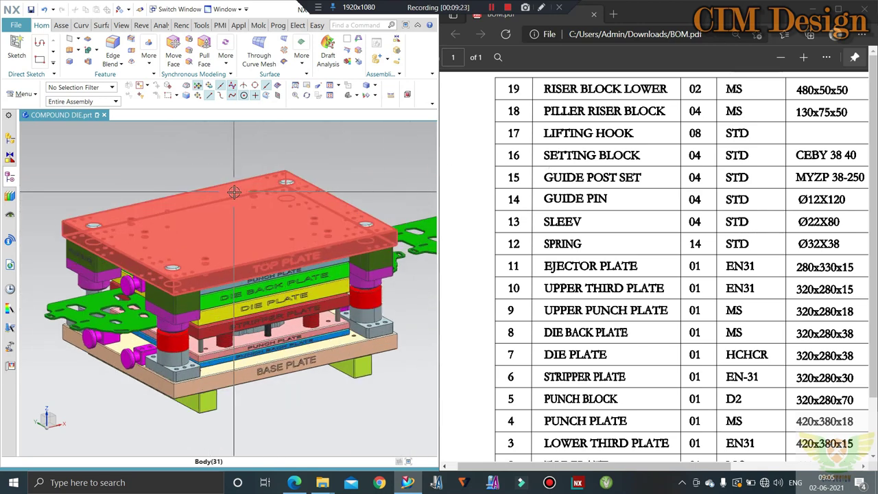